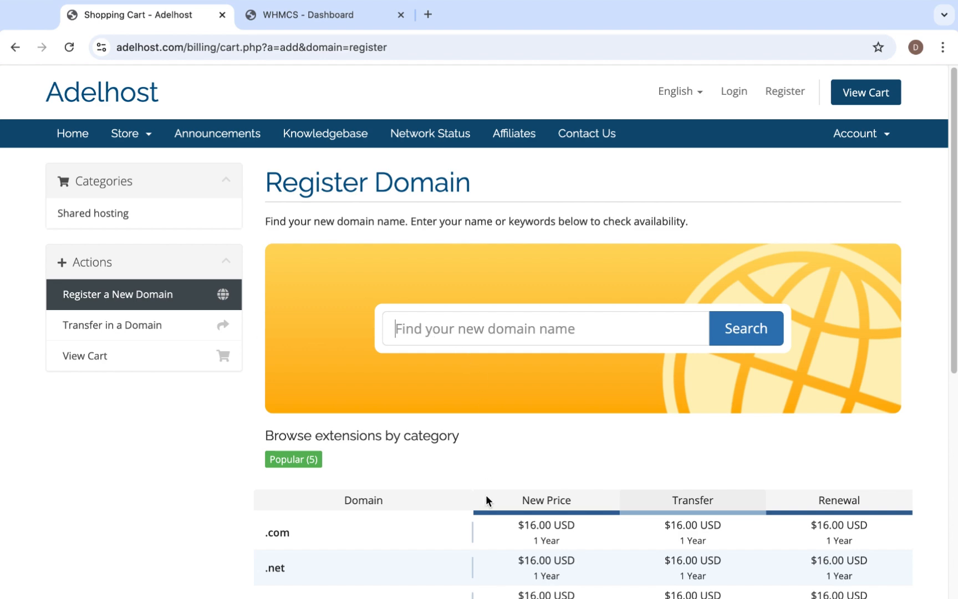
Check the availability of the domain bigjoecollection.com on the domain registration page.
{"action": "scroll", "coordinate": [486, 495], "scroll_direction": "down", "scroll_amount": 3}
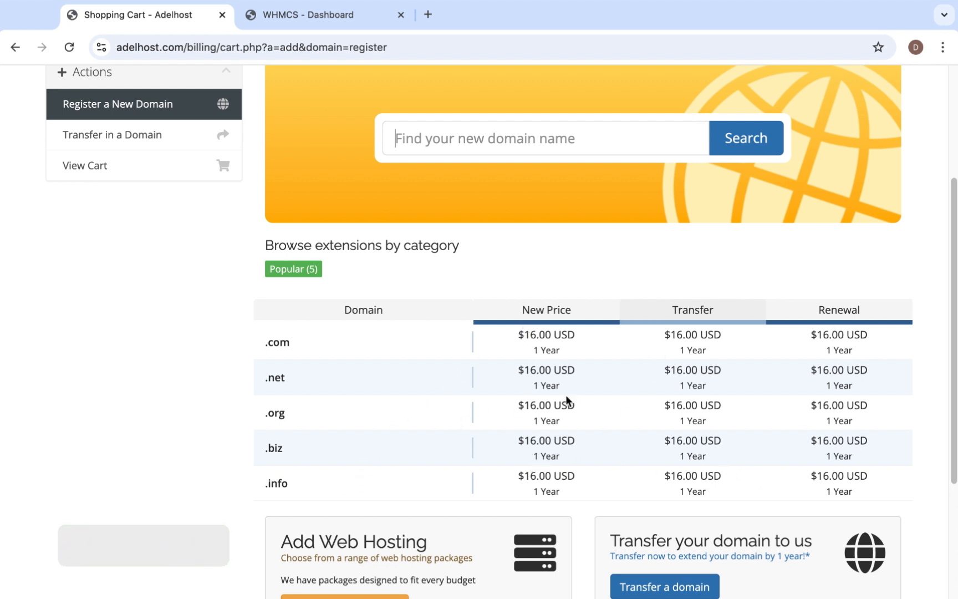
{"action": "scroll", "coordinate": [636, 438], "scroll_direction": "down", "scroll_amount": 1}
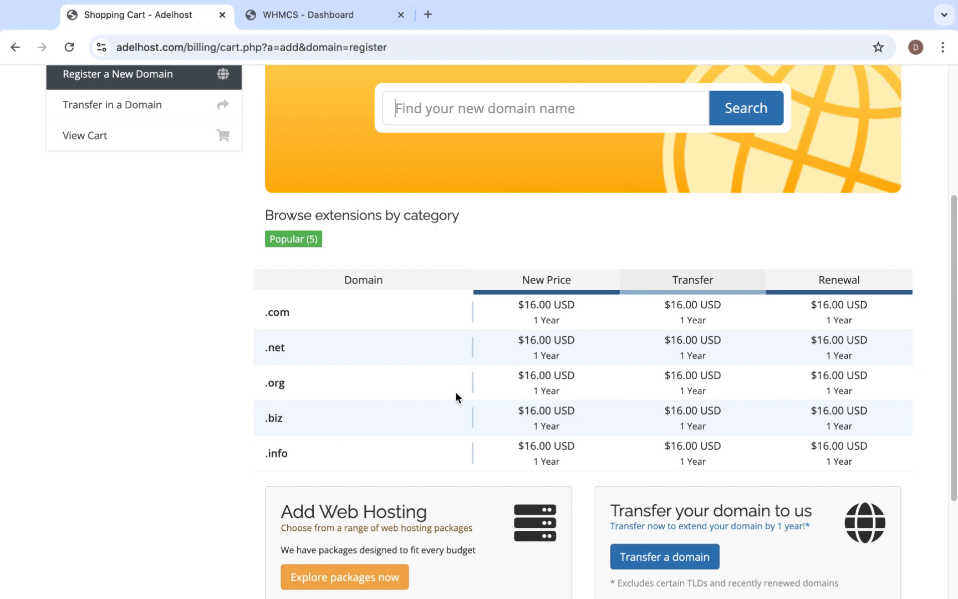
{"action": "scroll", "coordinate": [455, 391], "scroll_direction": "up", "scroll_amount": 1}
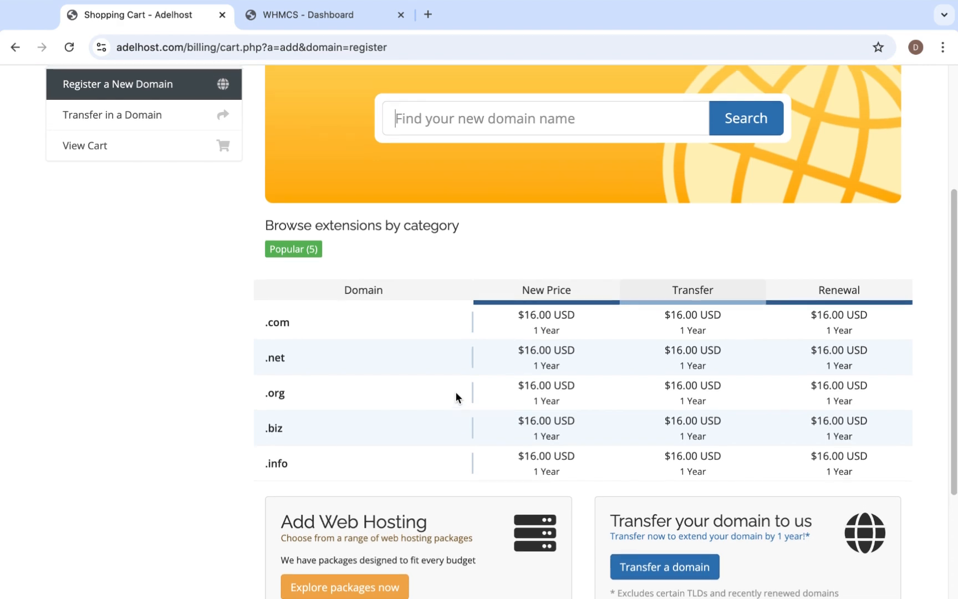
{"action": "scroll", "coordinate": [455, 392], "scroll_direction": "up", "scroll_amount": 5}
{"action": "left_click", "coordinate": [439, 328]}
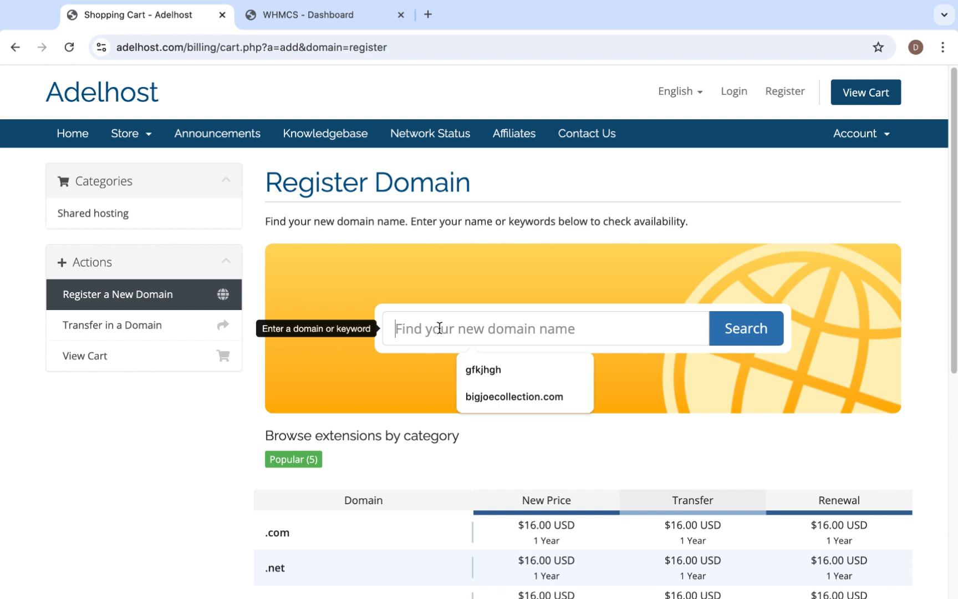
{"action": "left_click", "coordinate": [479, 392]}
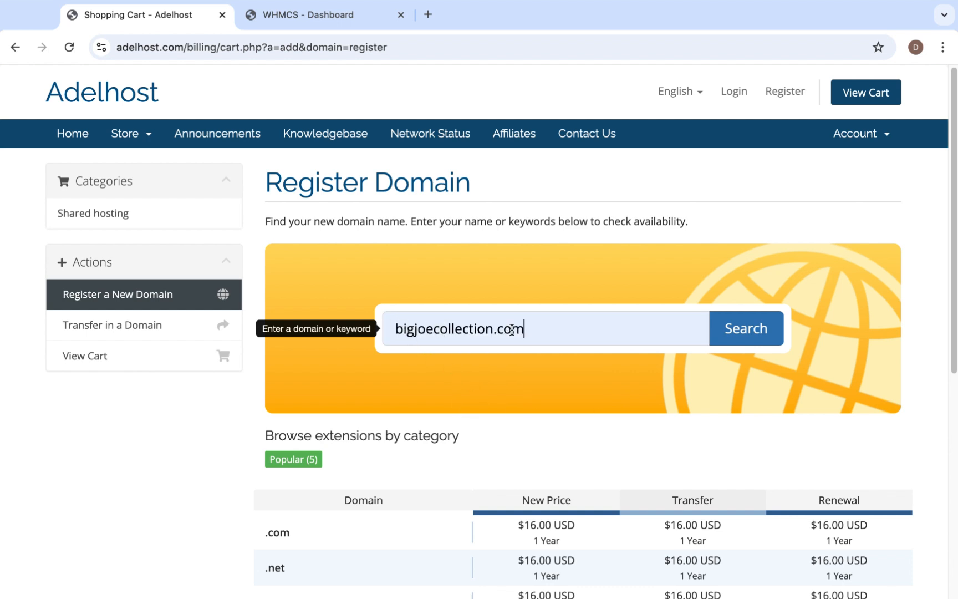
{"action": "left_click", "coordinate": [741, 332]}
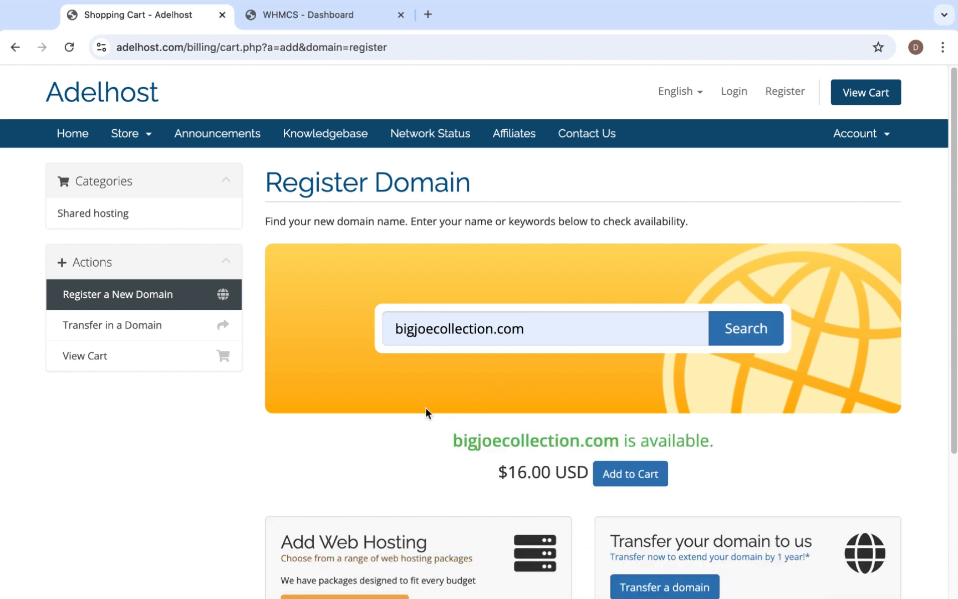
Add bigjoecollection.com to the cart and proceed to the checkout review, keeping the default nameservers.
{"action": "scroll", "coordinate": [420, 402], "scroll_direction": "down", "scroll_amount": 1}
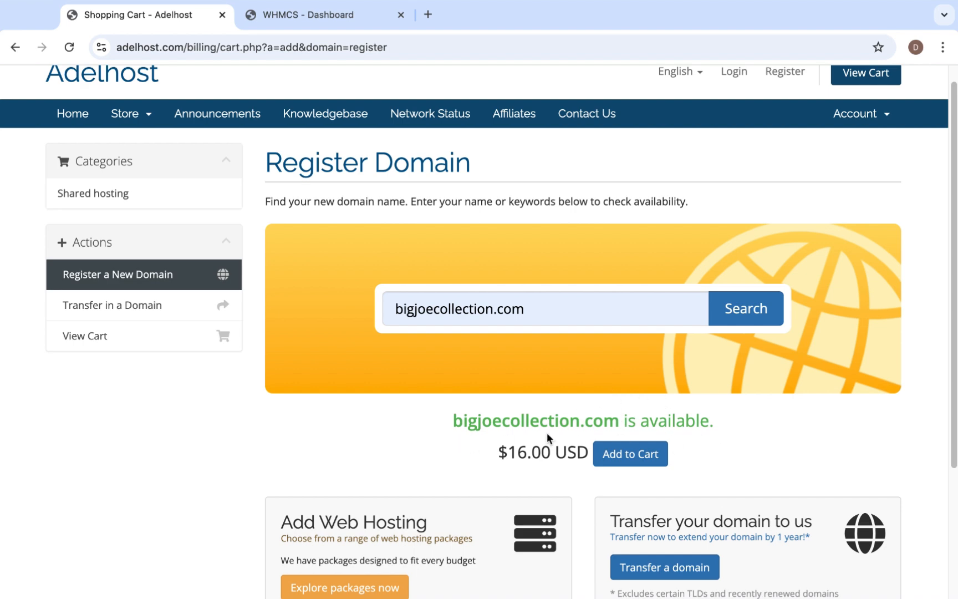
{"action": "left_click", "coordinate": [620, 457]}
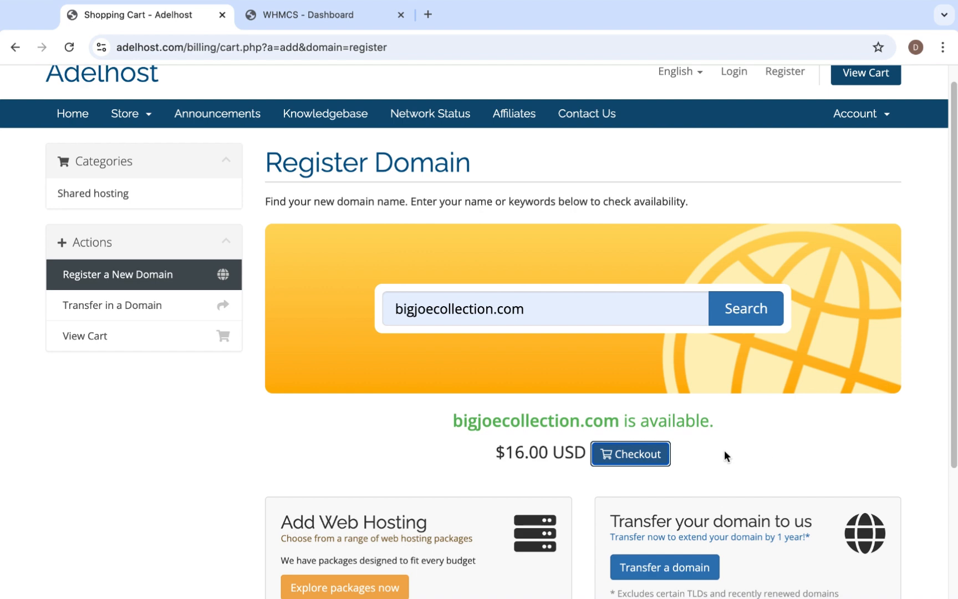
{"action": "left_click", "coordinate": [634, 453]}
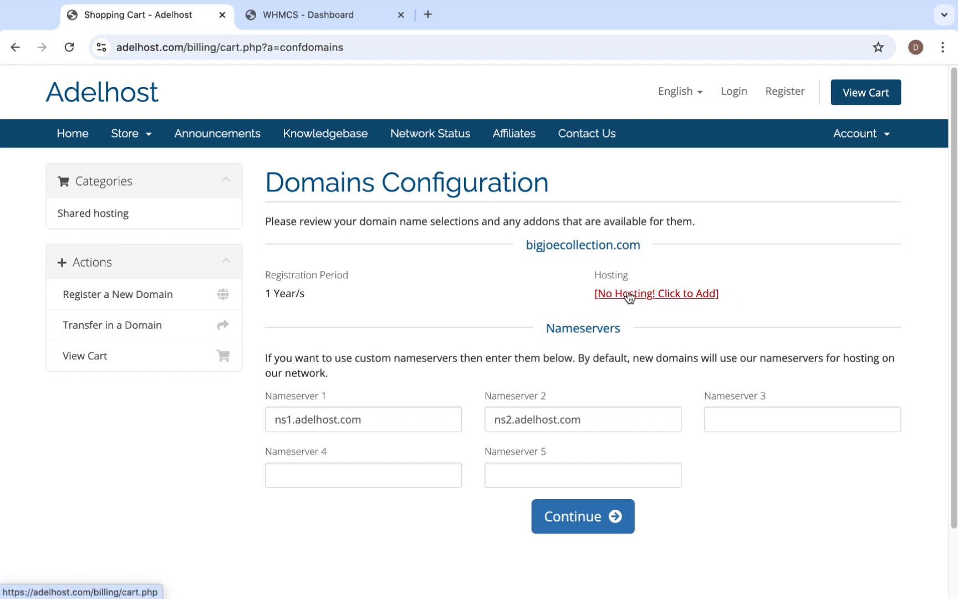
{"action": "left_click", "coordinate": [582, 516]}
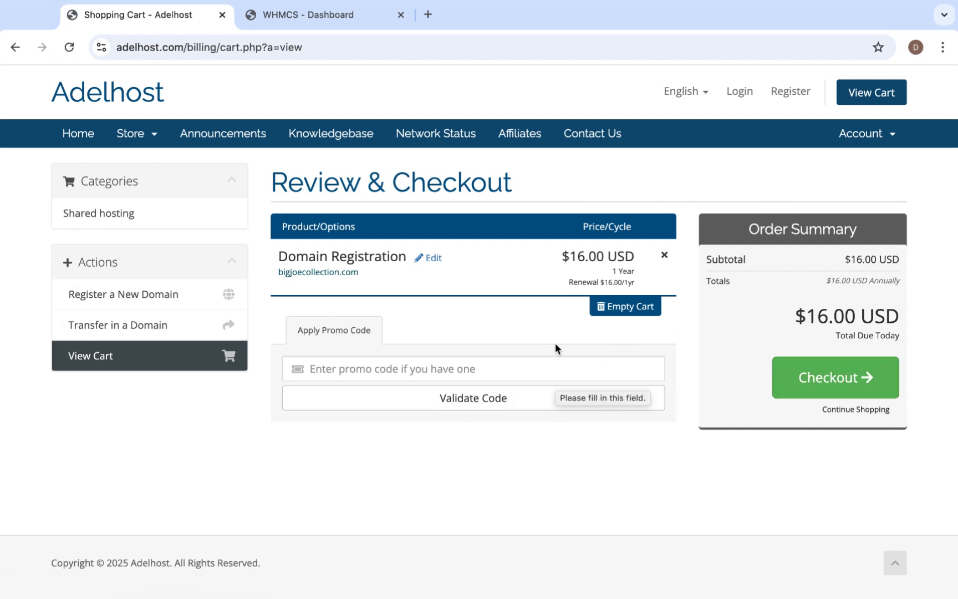
Switch to the WHMCS admin dashboard and open the System Settings.
{"action": "left_click", "coordinate": [315, 16]}
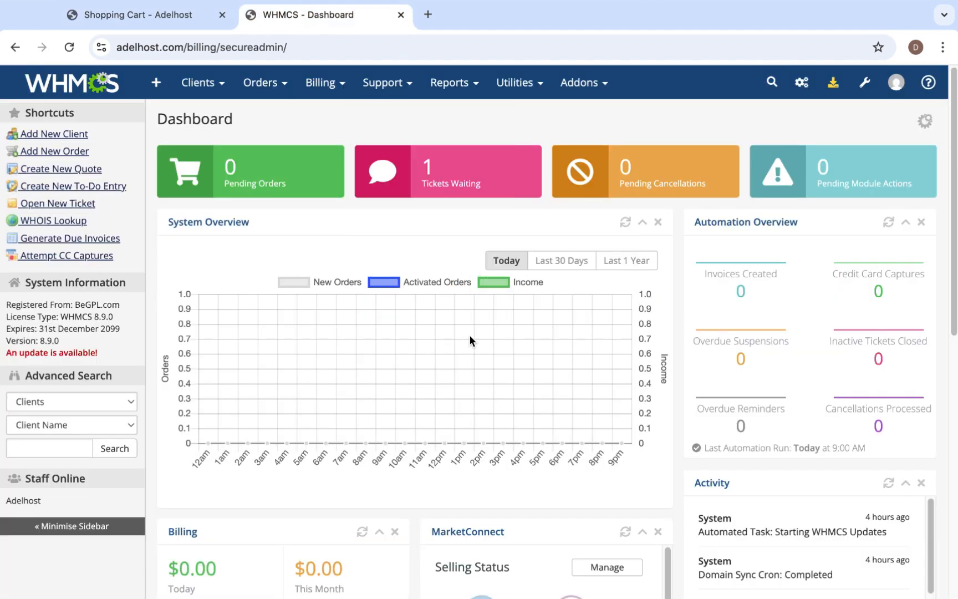
{"action": "left_click", "coordinate": [865, 82]}
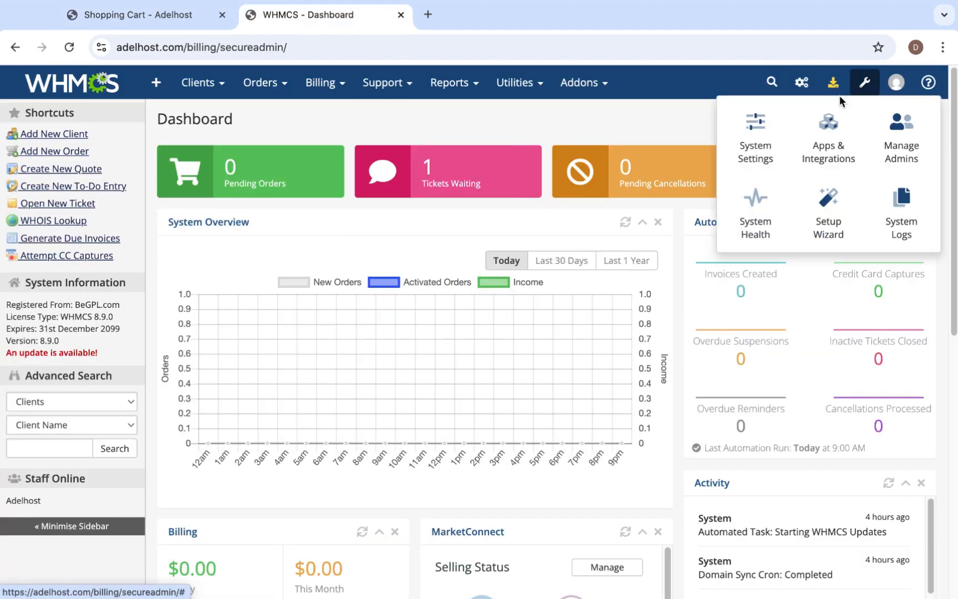
{"action": "left_click", "coordinate": [759, 143]}
Log in to the WHMCS admin area with the admin username, account password and the captcha characters.
{"action": "type", "text": "Adelhost"}
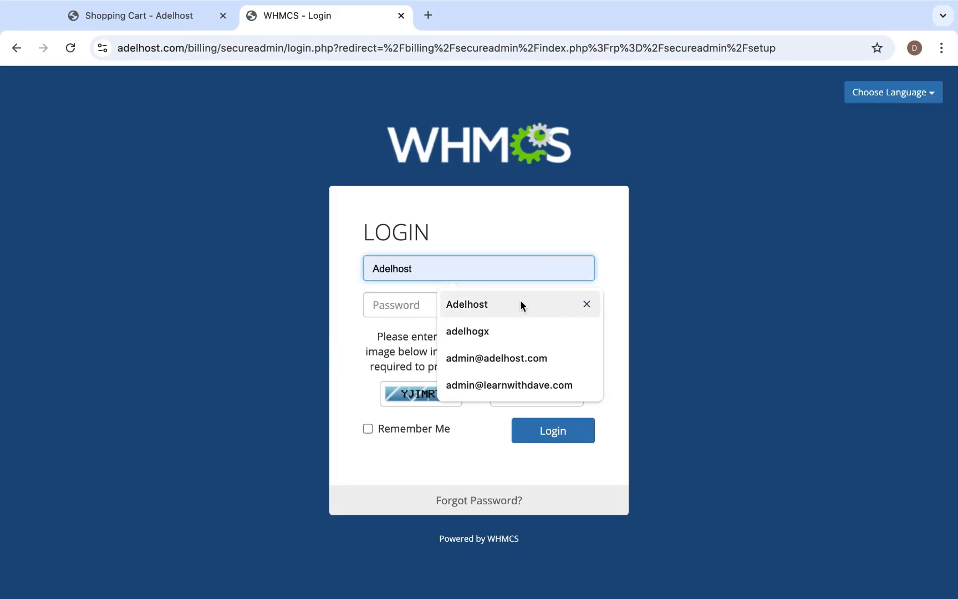
{"action": "left_click", "coordinate": [520, 303]}
{"action": "left_click", "coordinate": [477, 306]}
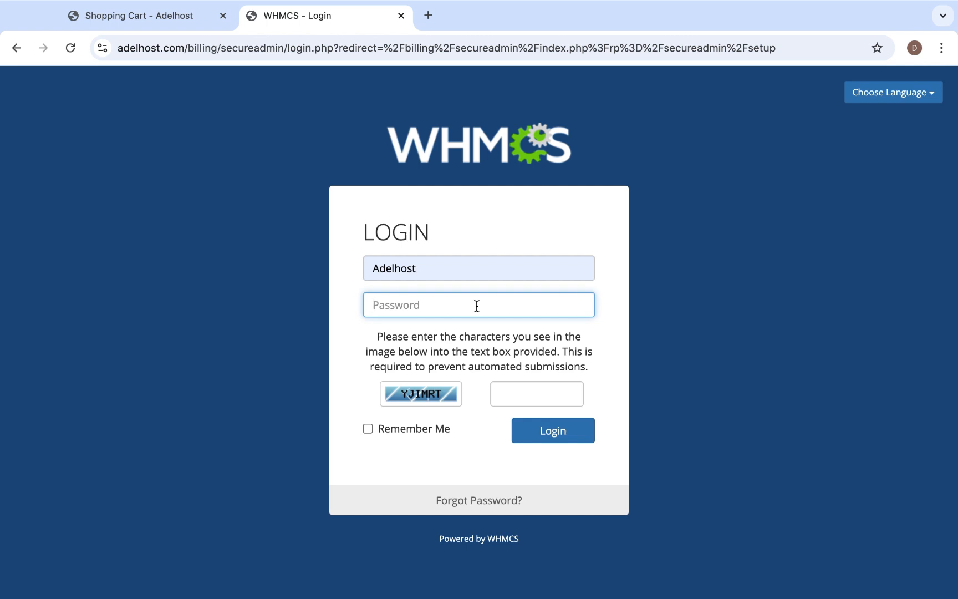
{"action": "type", "text": "•••••••••••••"}
{"action": "left_click", "coordinate": [562, 382]}
{"action": "type", "text": "YJIMRT"}
{"action": "key", "text": "Return"}
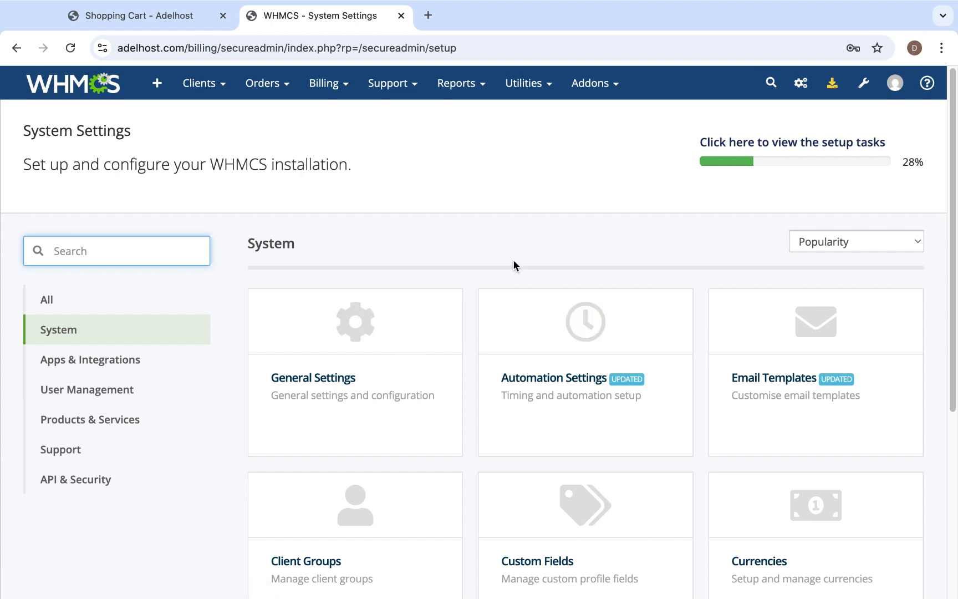
Search the system settings for "doma" and open Domain Pricing.
{"action": "left_click", "coordinate": [136, 252]}
{"action": "type", "text": "doma"}
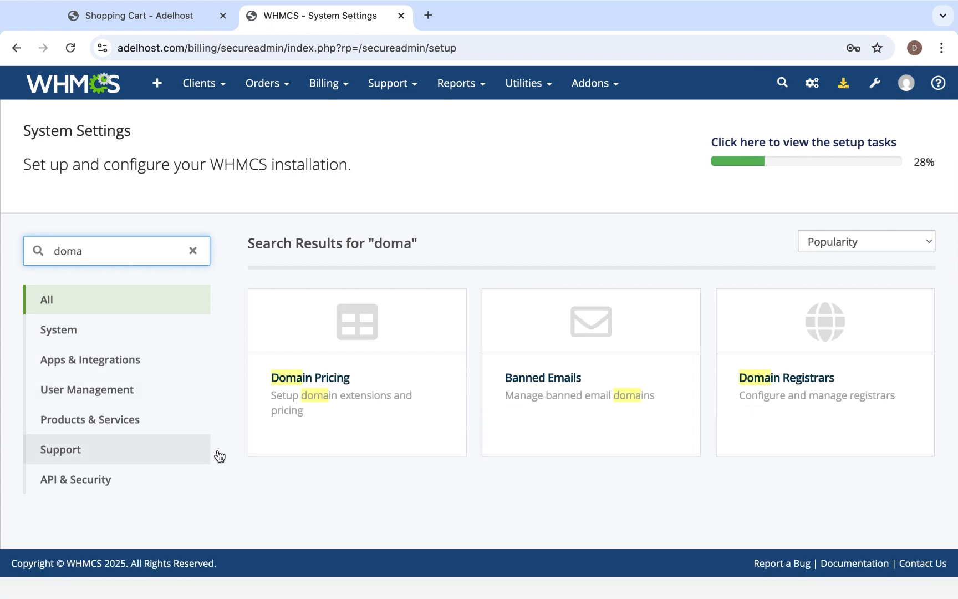
{"action": "left_click", "coordinate": [347, 386]}
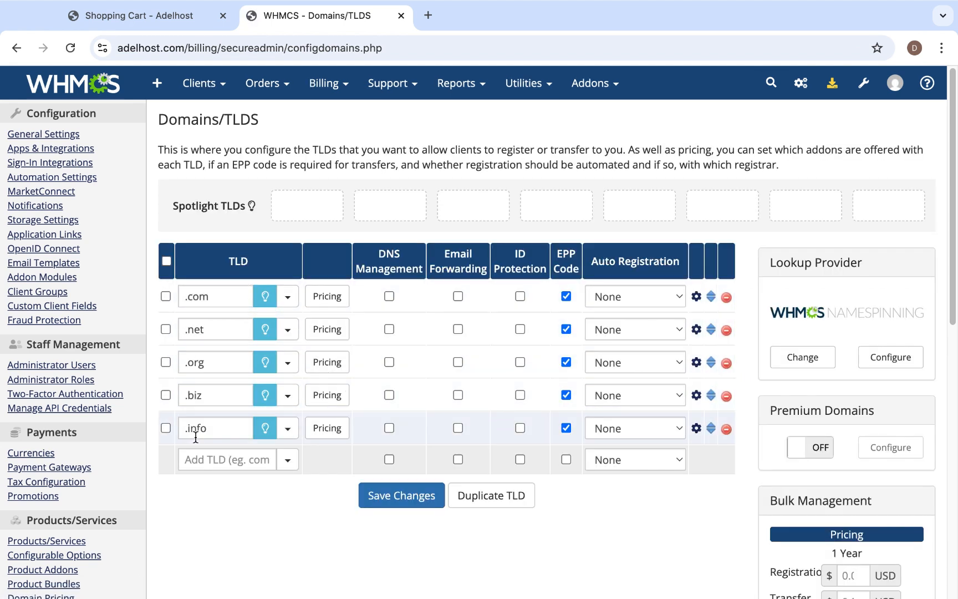
Add .com, .net, .org, .biz and .info to the Spotlight TLDs.
{"action": "left_click", "coordinate": [265, 297]}
{"action": "left_click", "coordinate": [265, 330]}
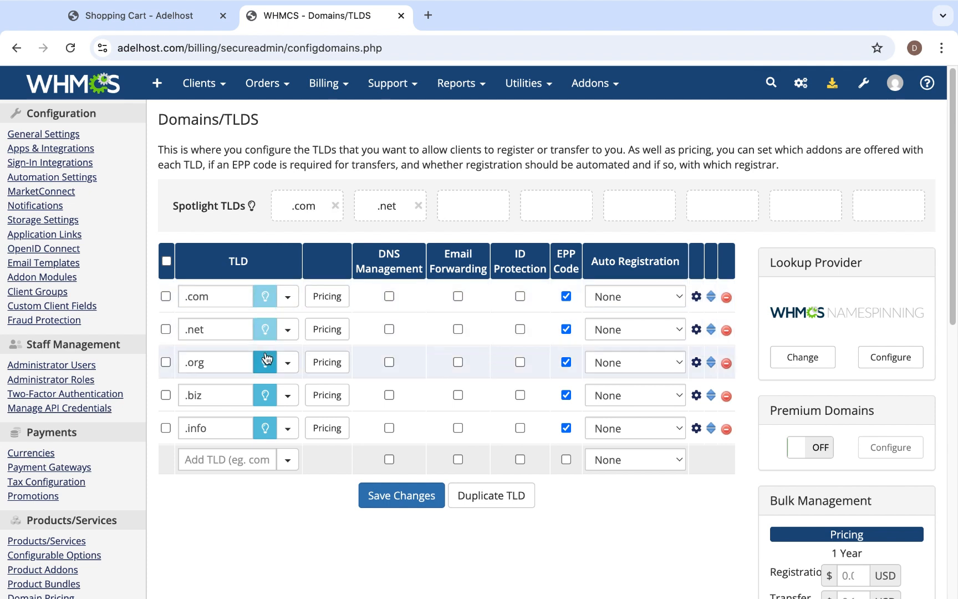
{"action": "left_click", "coordinate": [266, 364]}
{"action": "left_click", "coordinate": [265, 395]}
{"action": "left_click", "coordinate": [264, 428]}
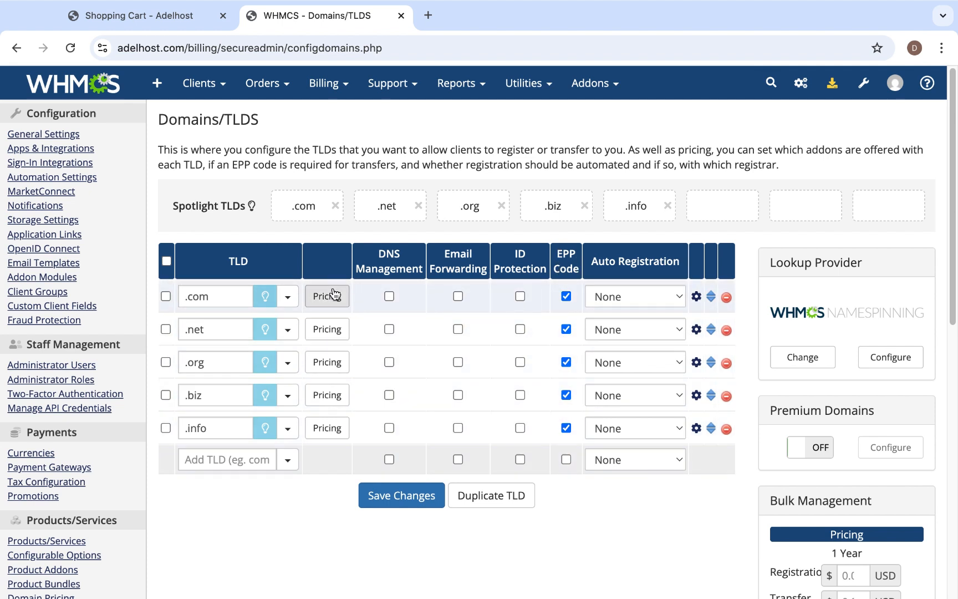
Enable DNS Management for the .com, .net, .org, .biz and .info TLDs.
{"action": "left_click", "coordinate": [390, 297]}
{"action": "left_click", "coordinate": [391, 331]}
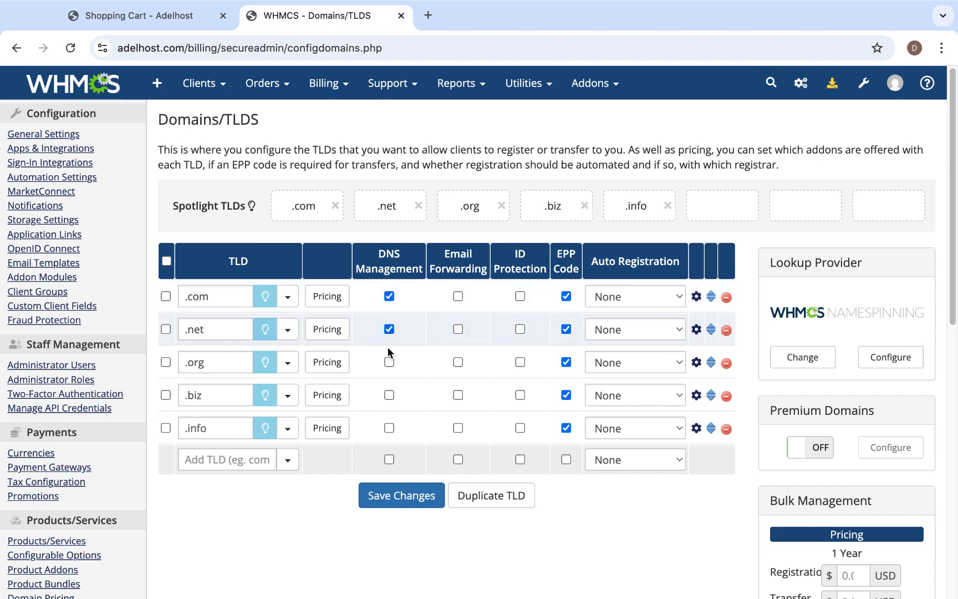
{"action": "left_click", "coordinate": [388, 363]}
{"action": "left_click", "coordinate": [389, 427]}
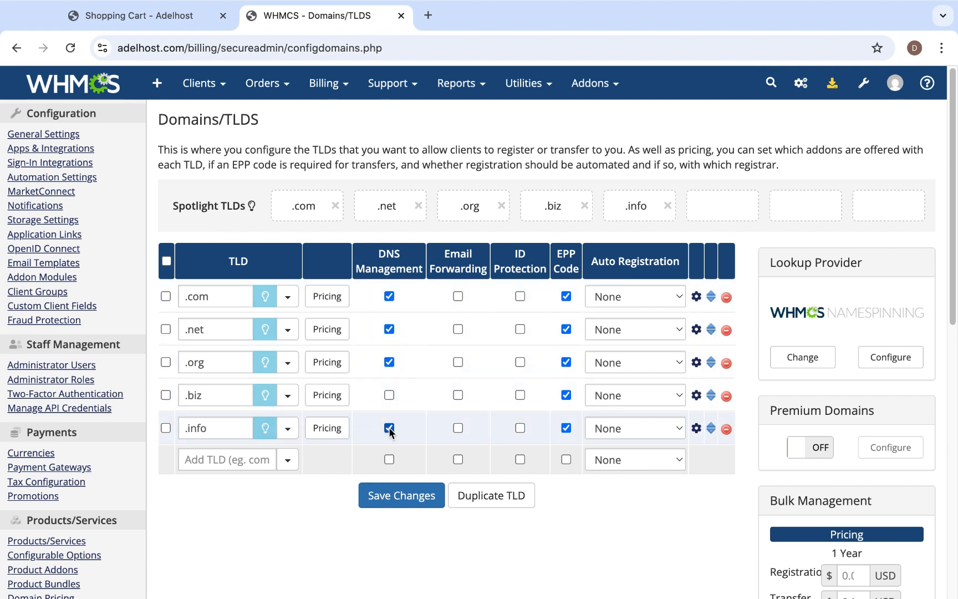
Enable Email Forwarding for the .com, .net, .org, .biz and .info TLDs.
{"action": "left_click", "coordinate": [458, 296]}
{"action": "left_click", "coordinate": [458, 329]}
{"action": "left_click", "coordinate": [458, 362]}
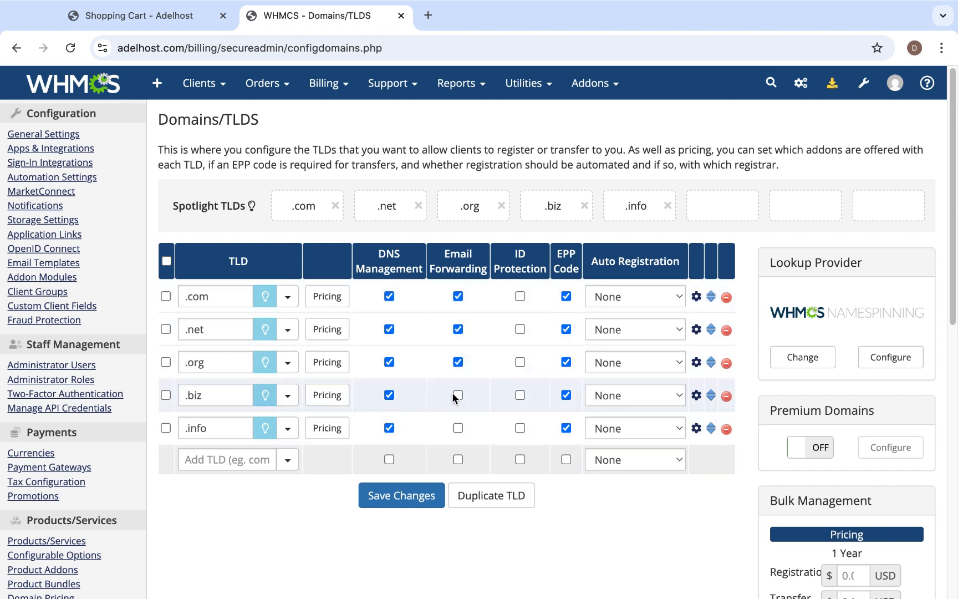
{"action": "left_click", "coordinate": [458, 395]}
{"action": "left_click", "coordinate": [458, 427]}
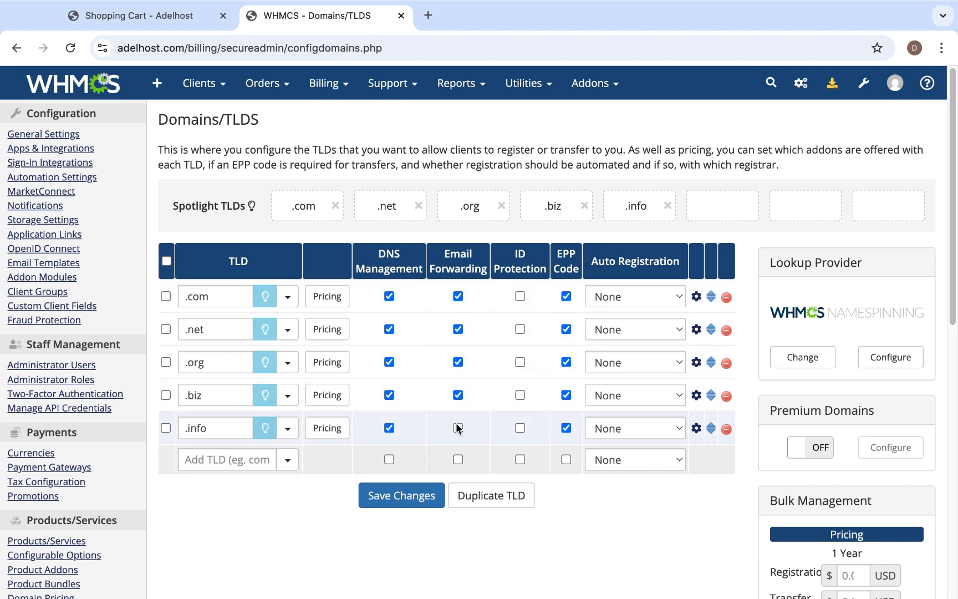
Enable ID Protection for the .com, .net, .org, .biz and .info TLDs.
{"action": "left_click", "coordinate": [519, 296]}
{"action": "left_click", "coordinate": [520, 329]}
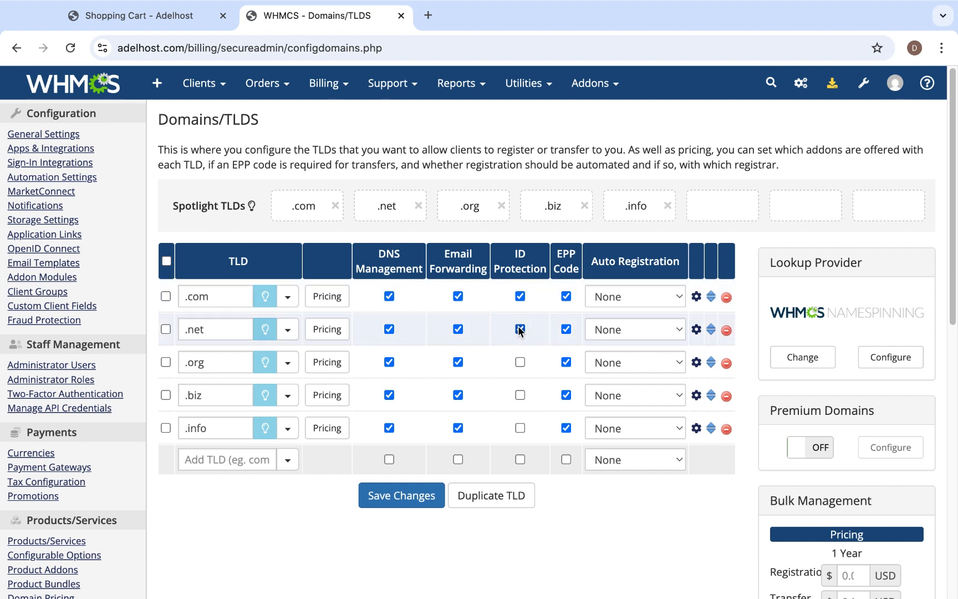
{"action": "left_click", "coordinate": [520, 362]}
{"action": "left_click", "coordinate": [519, 395]}
Open the pricing settings for the .com TLD.
{"action": "scroll", "coordinate": [498, 315], "scroll_direction": "down", "scroll_amount": 1}
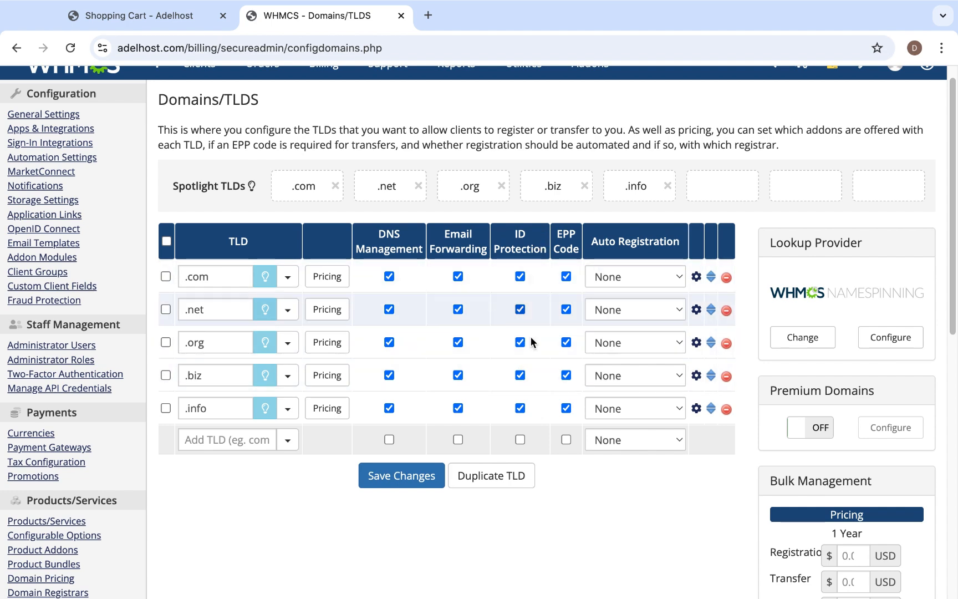
{"action": "scroll", "coordinate": [528, 399], "scroll_direction": "down", "scroll_amount": 1}
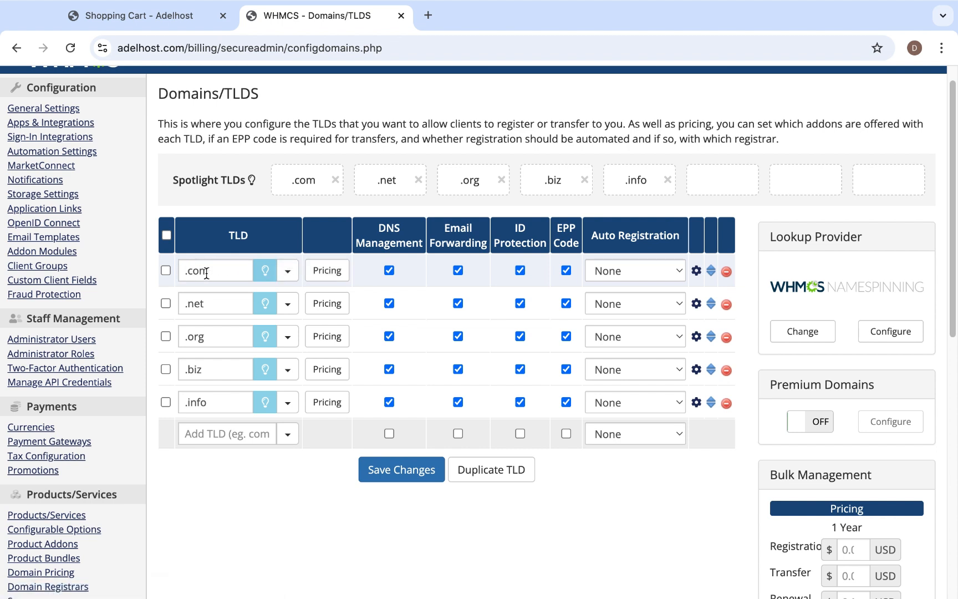
{"action": "left_click", "coordinate": [322, 273]}
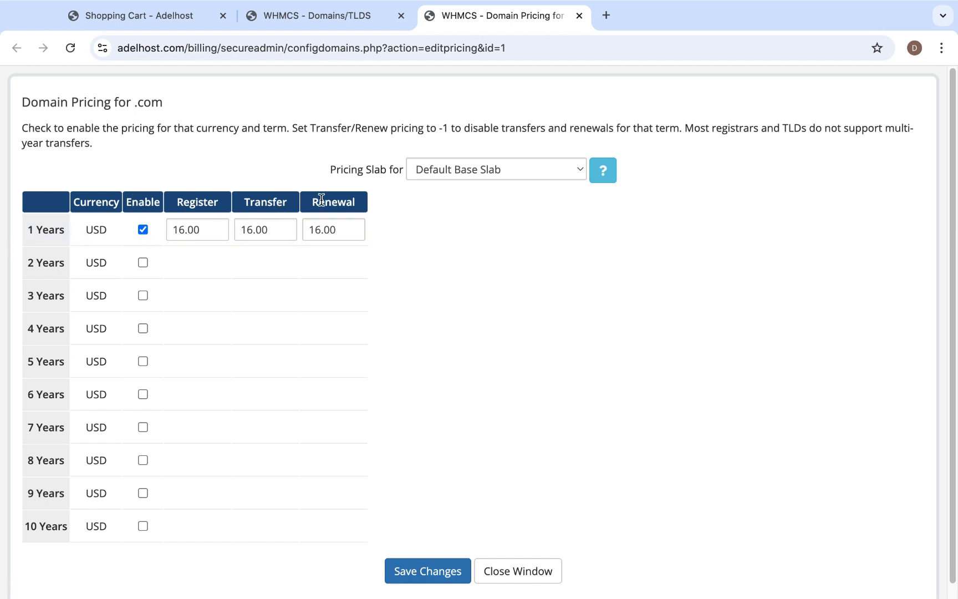
Review the one-year register, transfer and renewal prices for .com domains.
{"action": "left_click", "coordinate": [188, 227]}
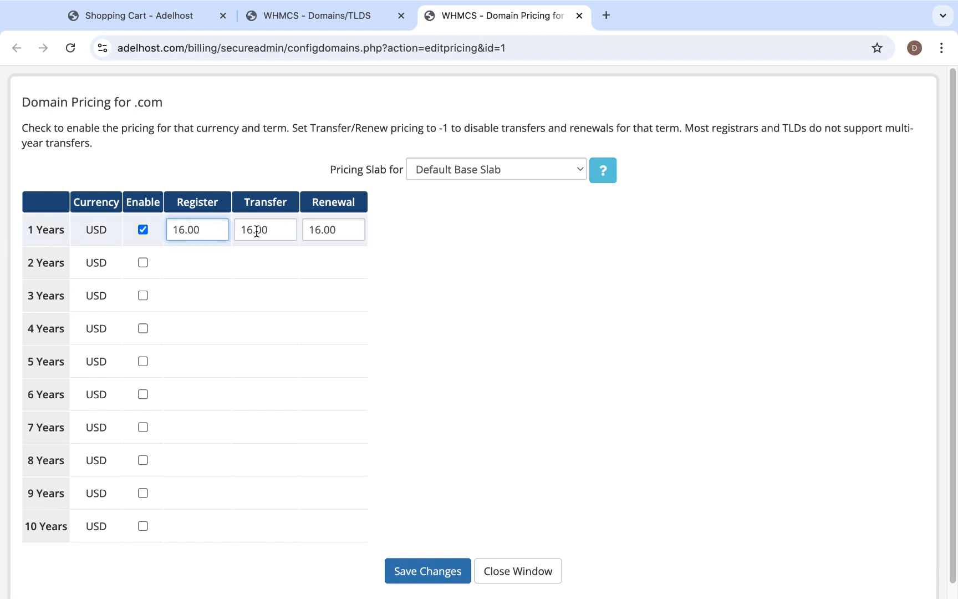
{"action": "left_click", "coordinate": [257, 231]}
{"action": "left_click", "coordinate": [337, 230]}
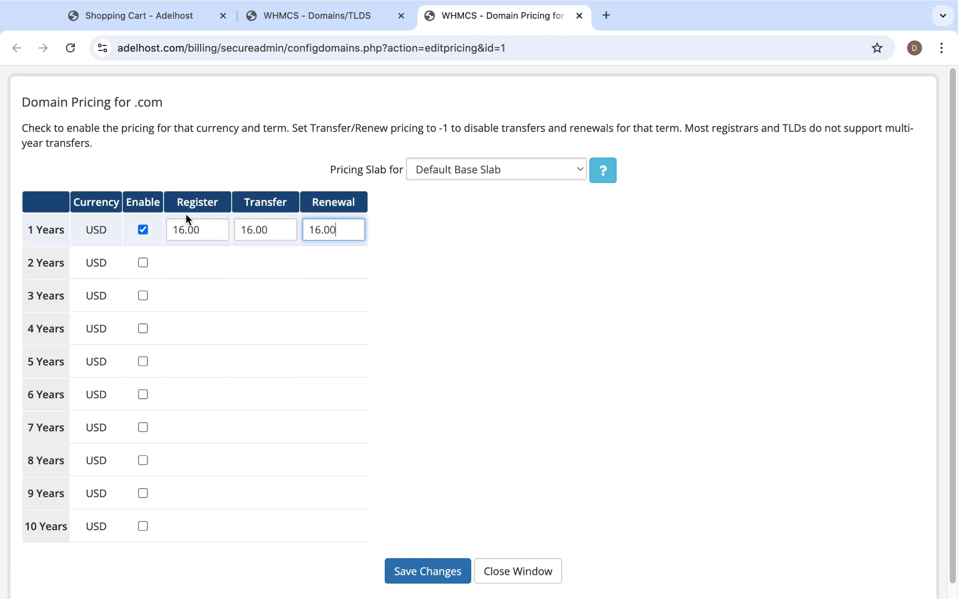
{"action": "left_click_drag", "start_coordinate": [239, 230], "coordinate": [376, 233]}
{"action": "left_click", "coordinate": [296, 231]}
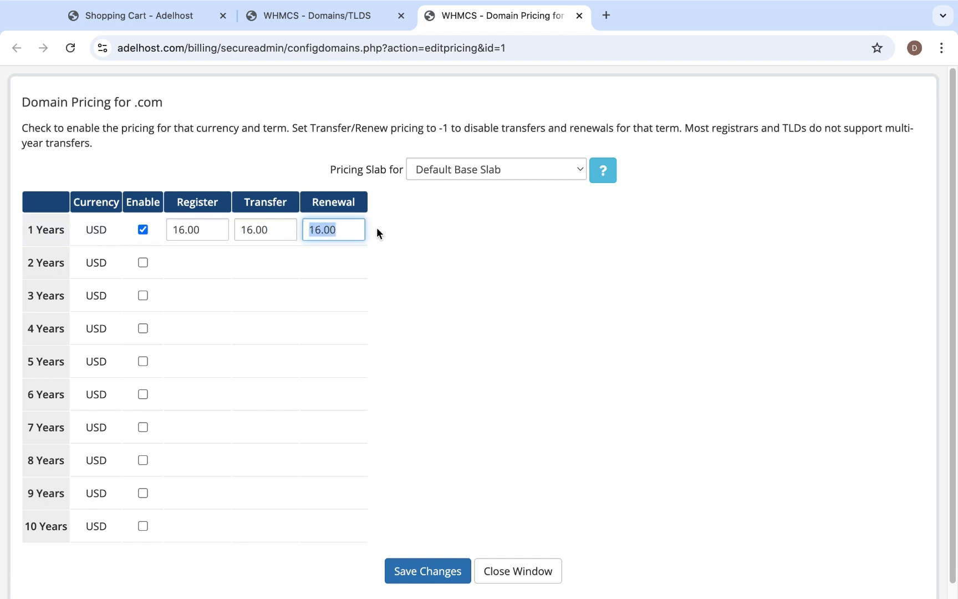
{"action": "left_click", "coordinate": [351, 226]}
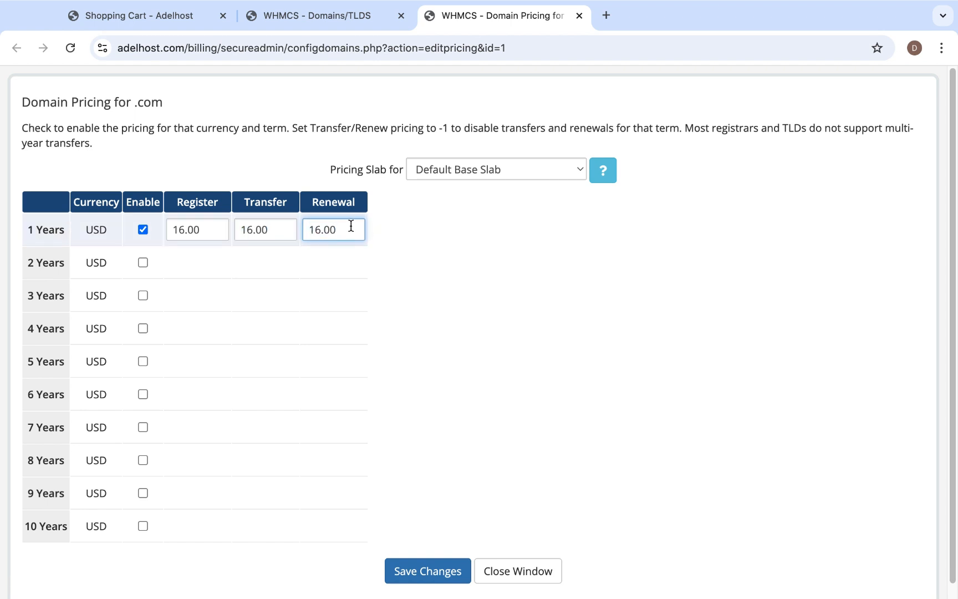
Enable two-year pricing for .com and set its register and transfer prices to 32 USD.
{"action": "left_click", "coordinate": [142, 263]}
{"action": "double_click", "coordinate": [197, 261]}
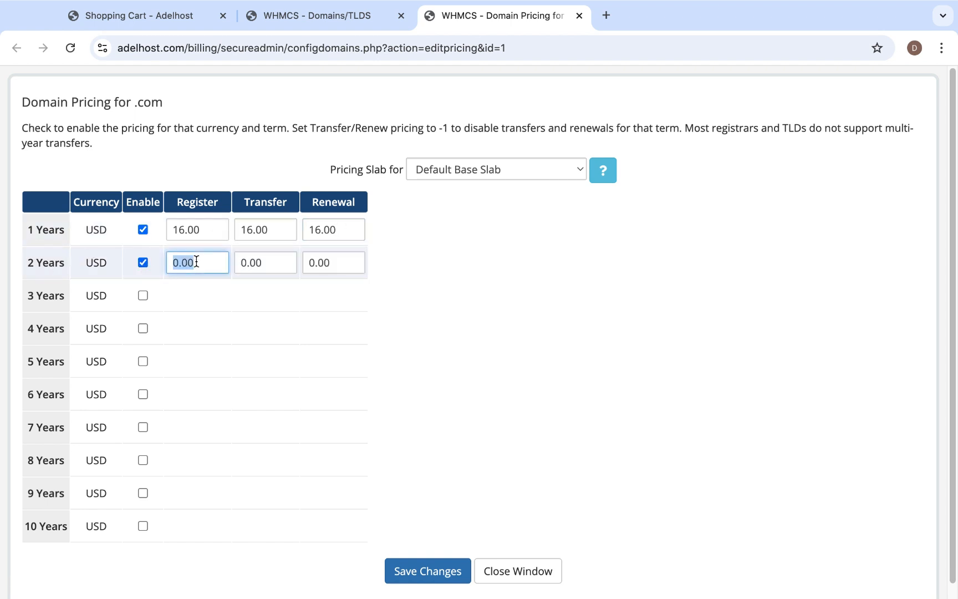
{"action": "type", "text": "32"}
{"action": "double_click", "coordinate": [258, 262]}
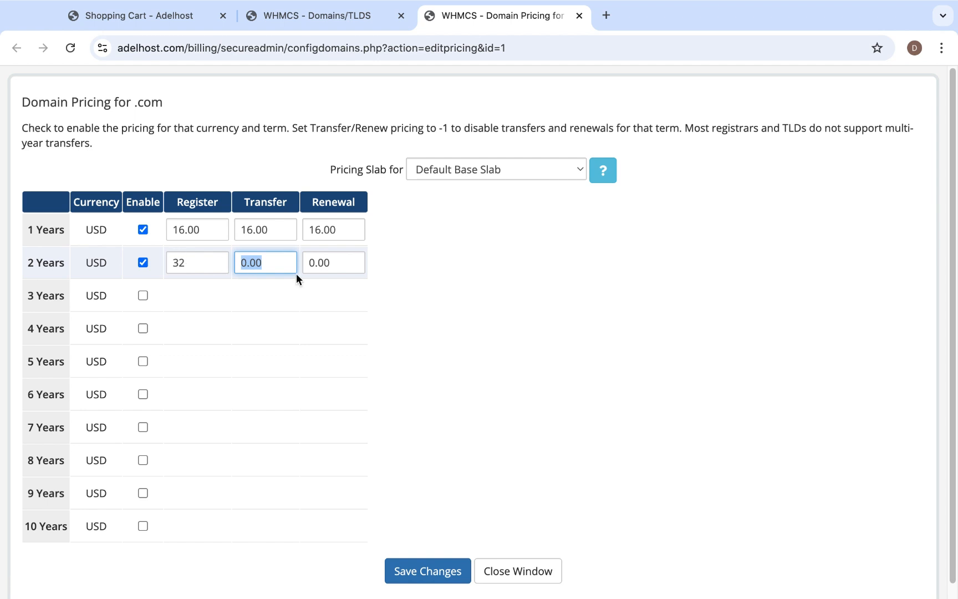
{"action": "type", "text": "23"}
{"action": "key", "text": "BackSpace"}
{"action": "type", "text": "32"}
{"action": "key", "text": "BackSpace"}
{"action": "key", "text": "BackSpace"}
{"action": "key", "text": "BackSpace"}
{"action": "type", "text": "32"}
Set the two-year renewal price for .com to 32 USD and save the pricing.
{"action": "double_click", "coordinate": [334, 259]}
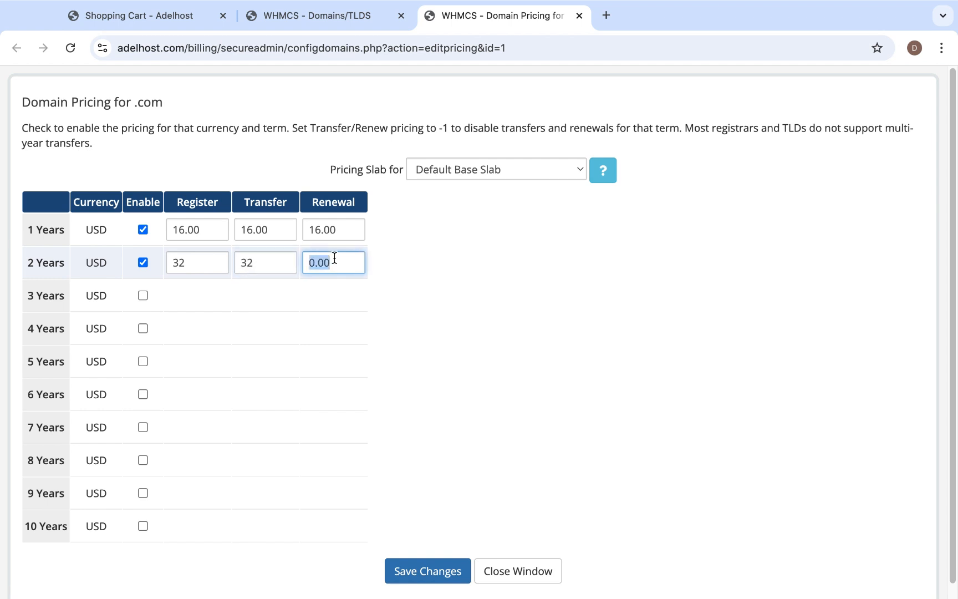
{"action": "type", "text": "32"}
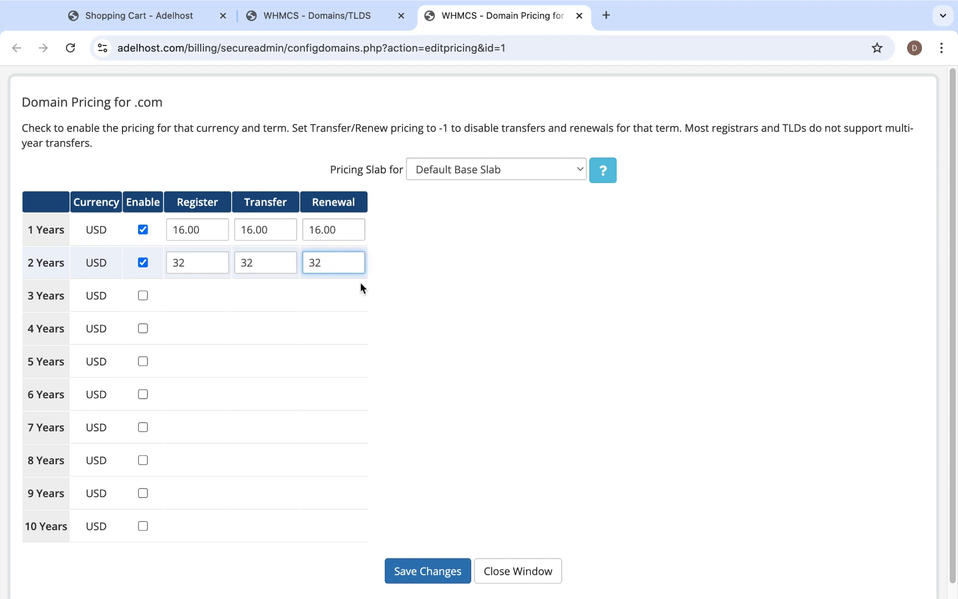
{"action": "left_click", "coordinate": [424, 571]}
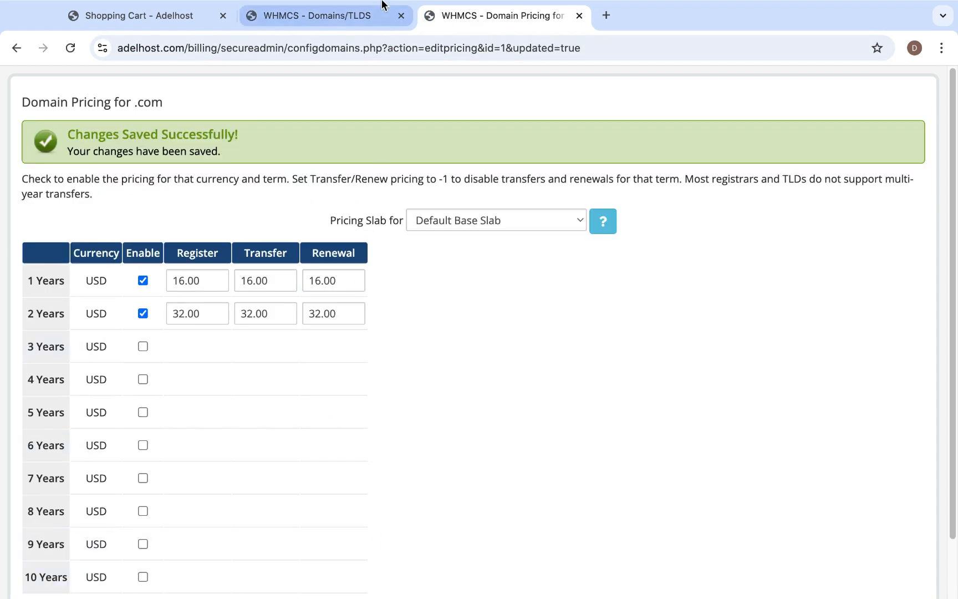
Set the one-year register, transfer and renewal prices for the .net TLD to 17.00 USD each and save.
{"action": "left_click", "coordinate": [366, 18]}
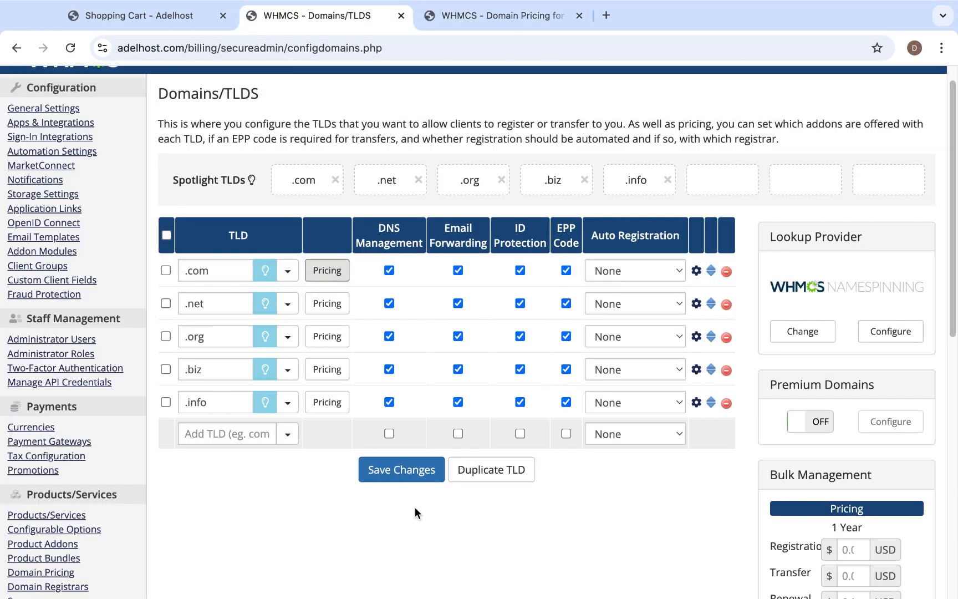
{"action": "left_click", "coordinate": [326, 305]}
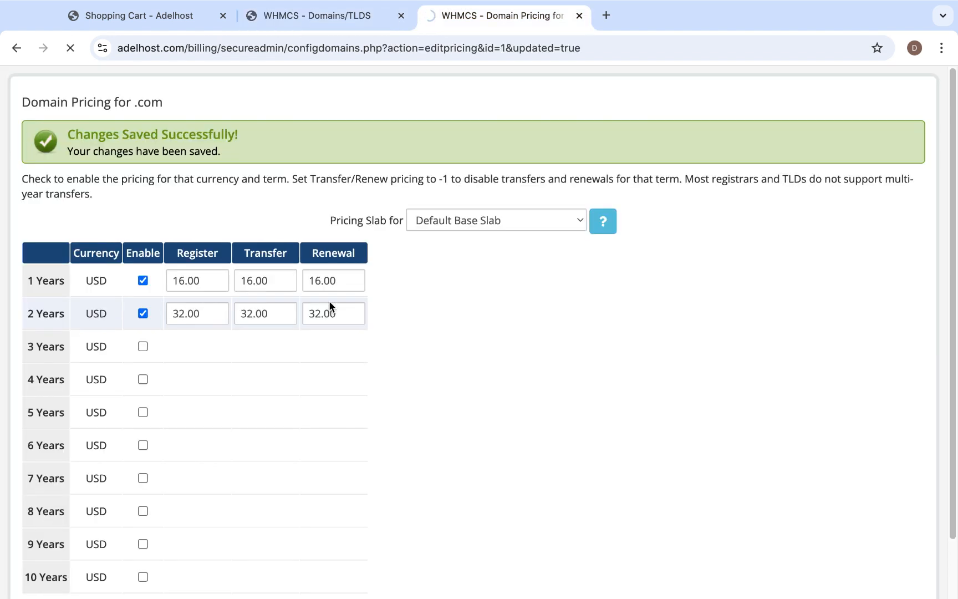
{"action": "left_click", "coordinate": [186, 227]}
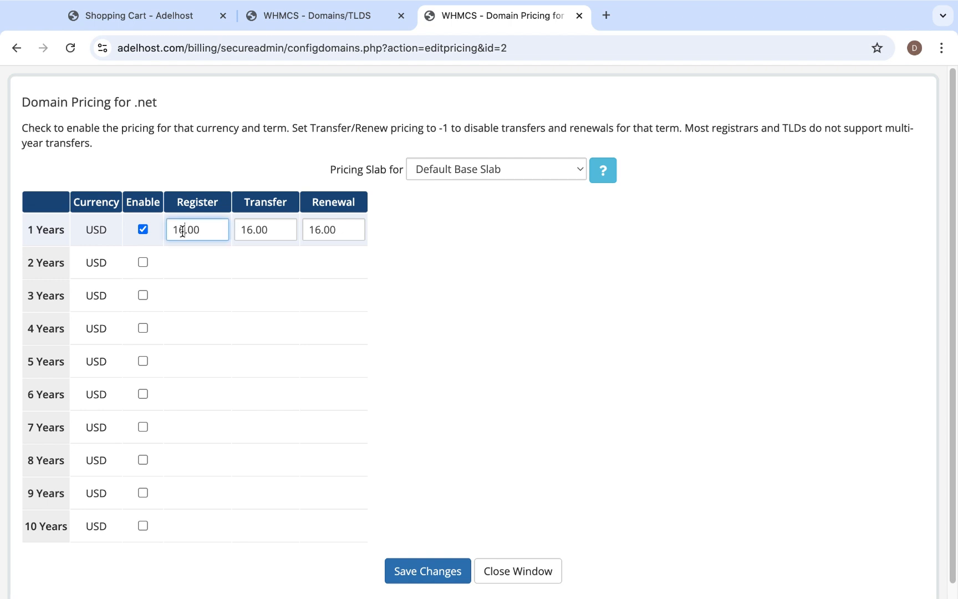
{"action": "key", "text": "BackSpace"}
{"action": "type", "text": "7"}
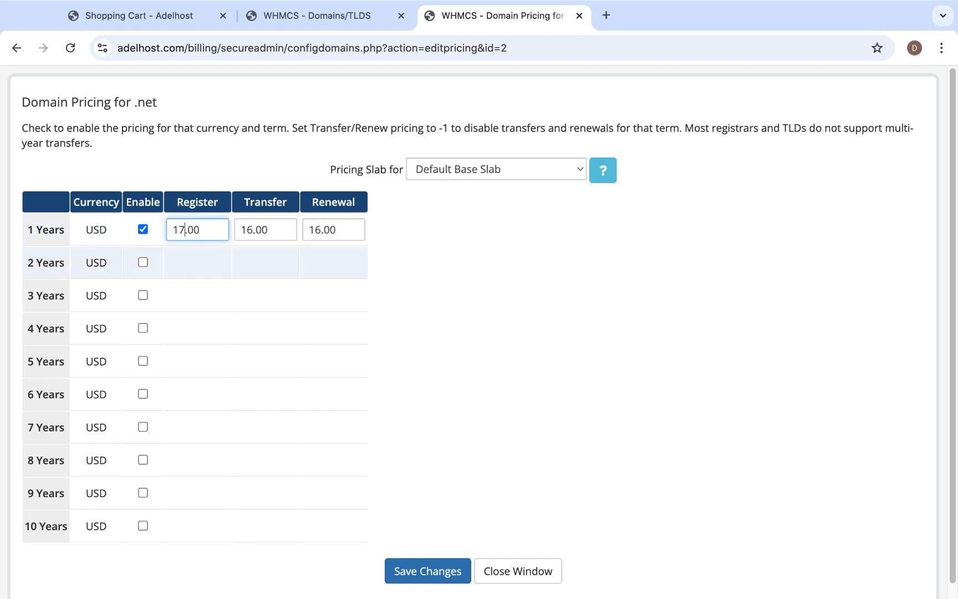
{"action": "left_click", "coordinate": [252, 230]}
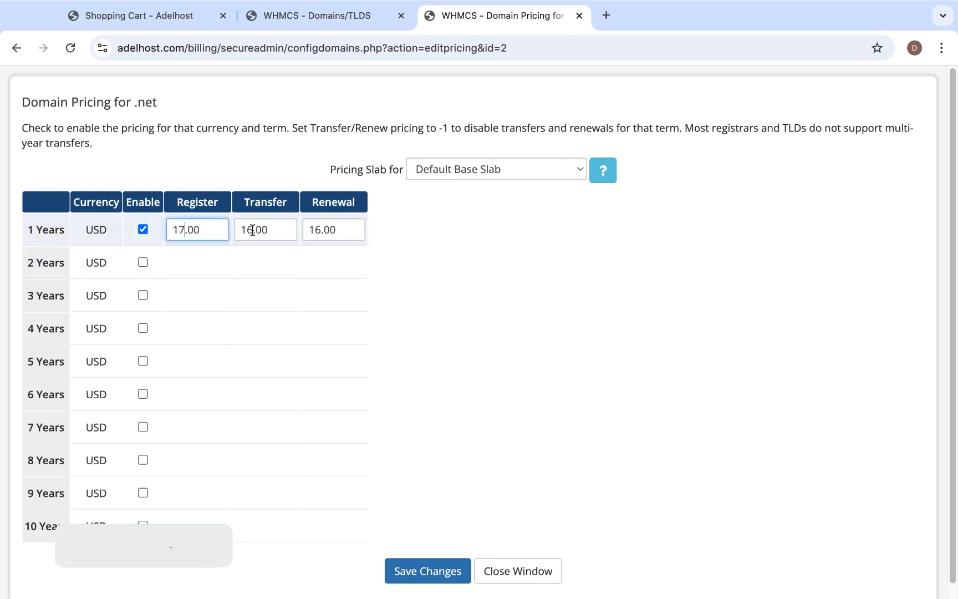
{"action": "key", "text": "BackSpace"}
{"action": "type", "text": "7"}
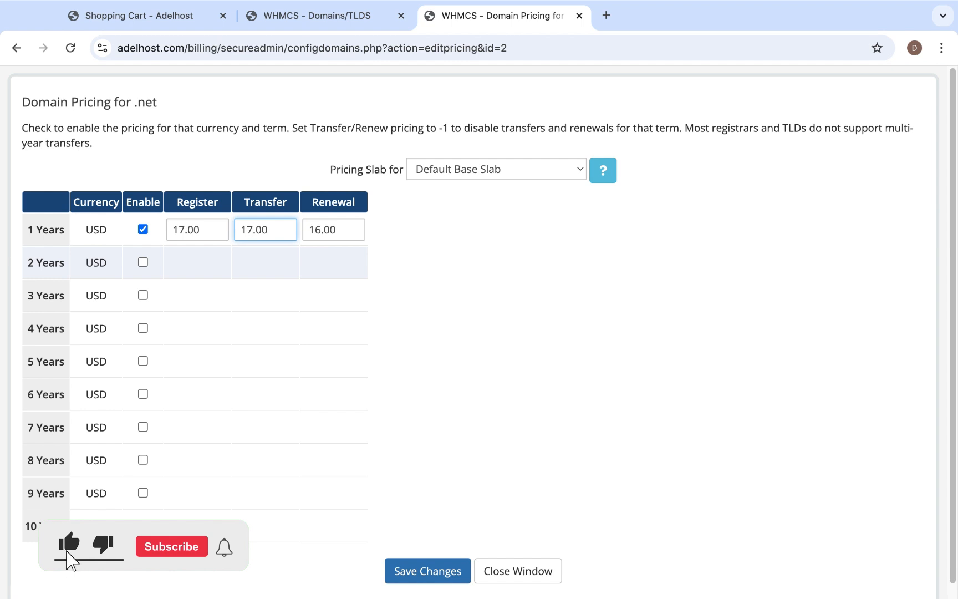
{"action": "left_click", "coordinate": [322, 230]}
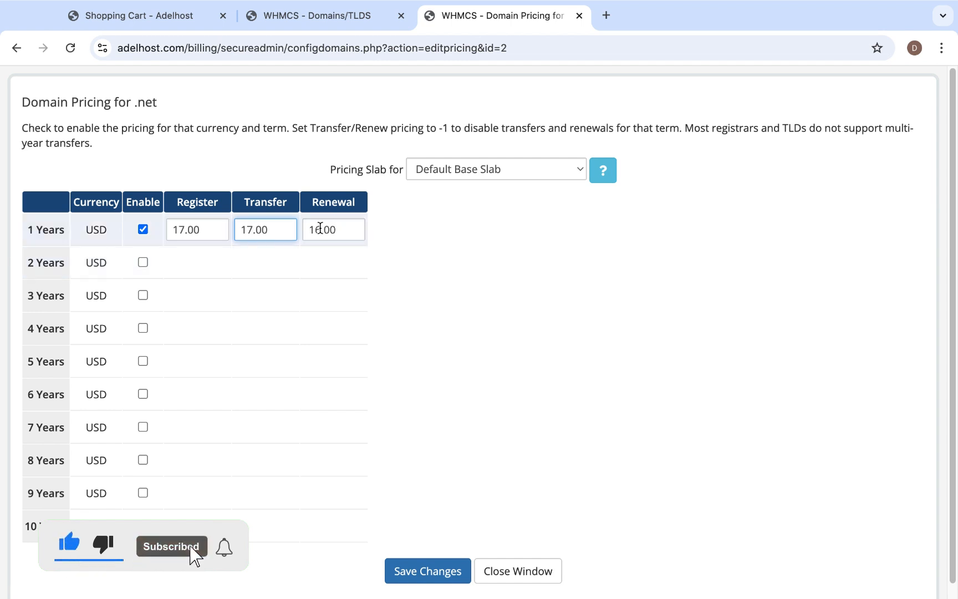
{"action": "key", "text": "BackSpace"}
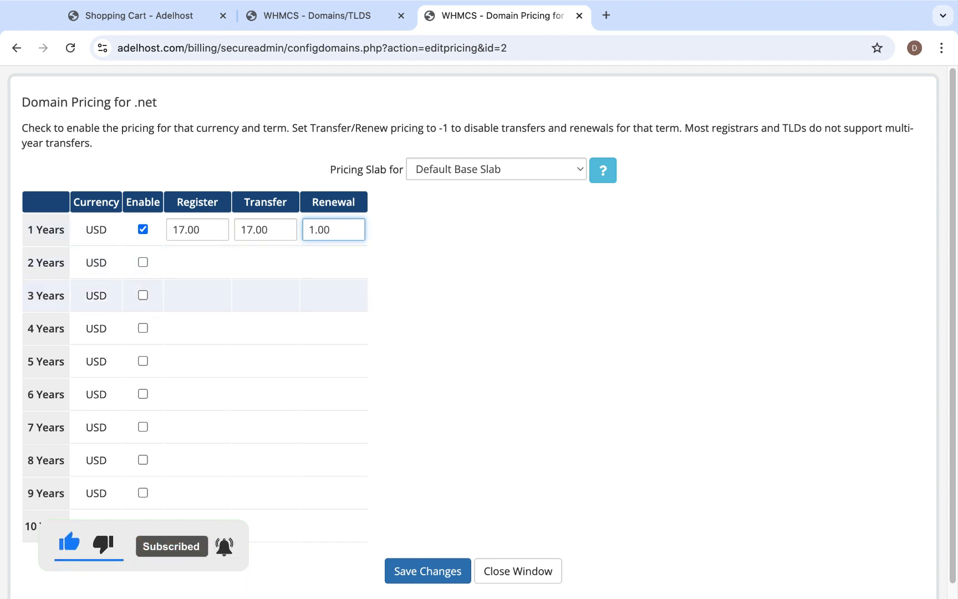
{"action": "type", "text": "7"}
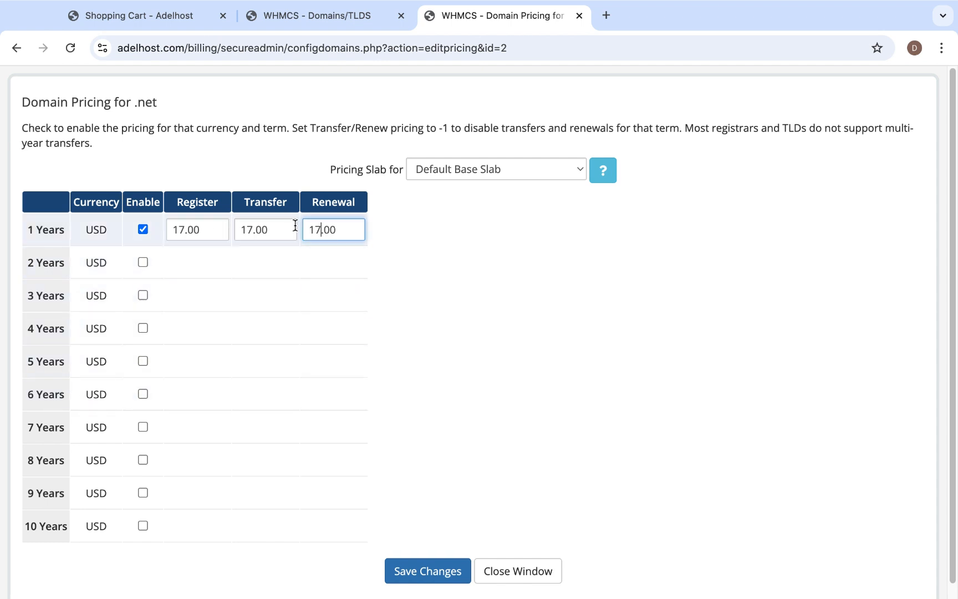
{"action": "left_click", "coordinate": [398, 573]}
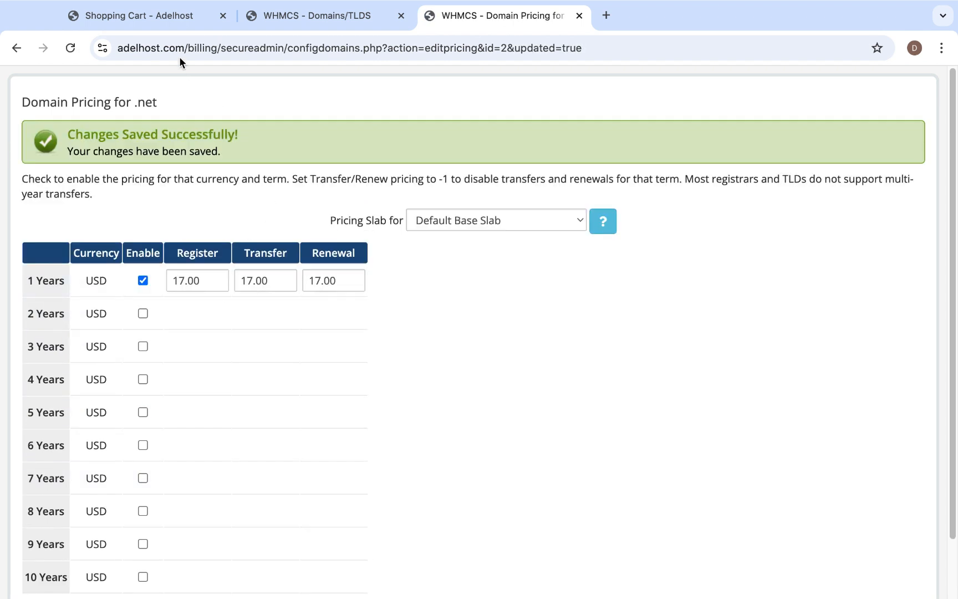
Check the extension prices for new registration, transfer and renewal on the storefront's domain registration page.
{"action": "left_click", "coordinate": [155, 17]}
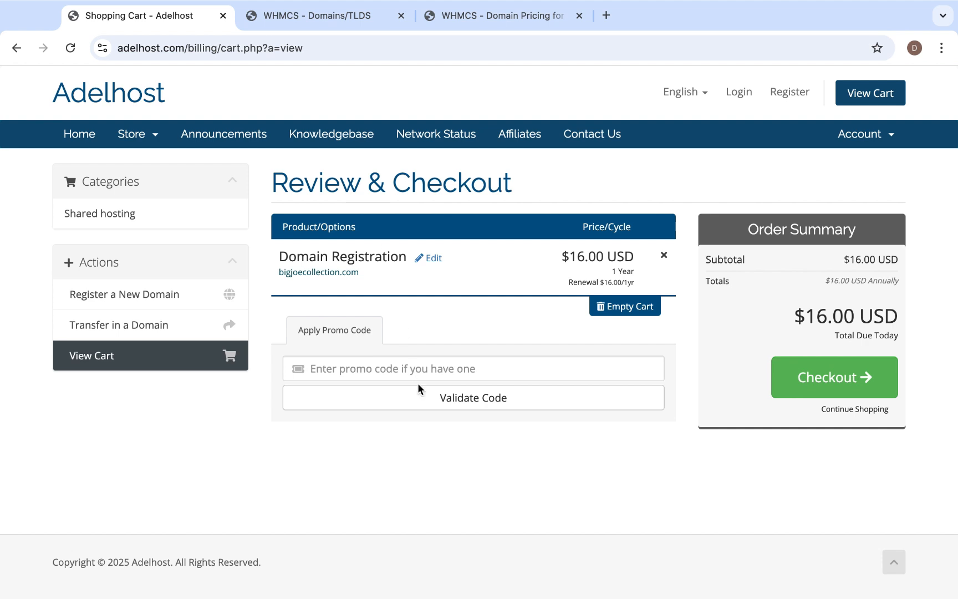
{"action": "left_click", "coordinate": [138, 303]}
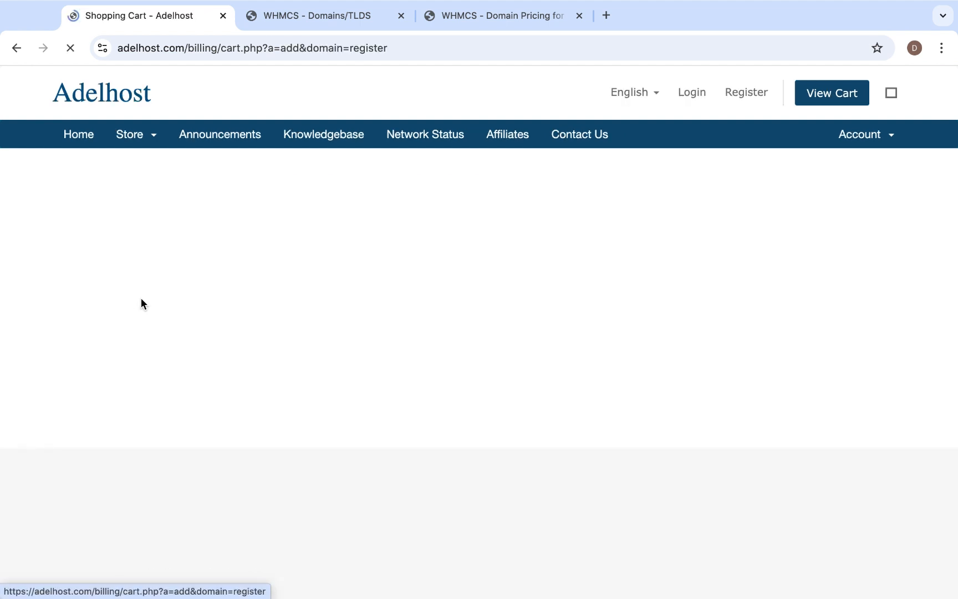
{"action": "scroll", "coordinate": [548, 410], "scroll_direction": "down", "scroll_amount": 3}
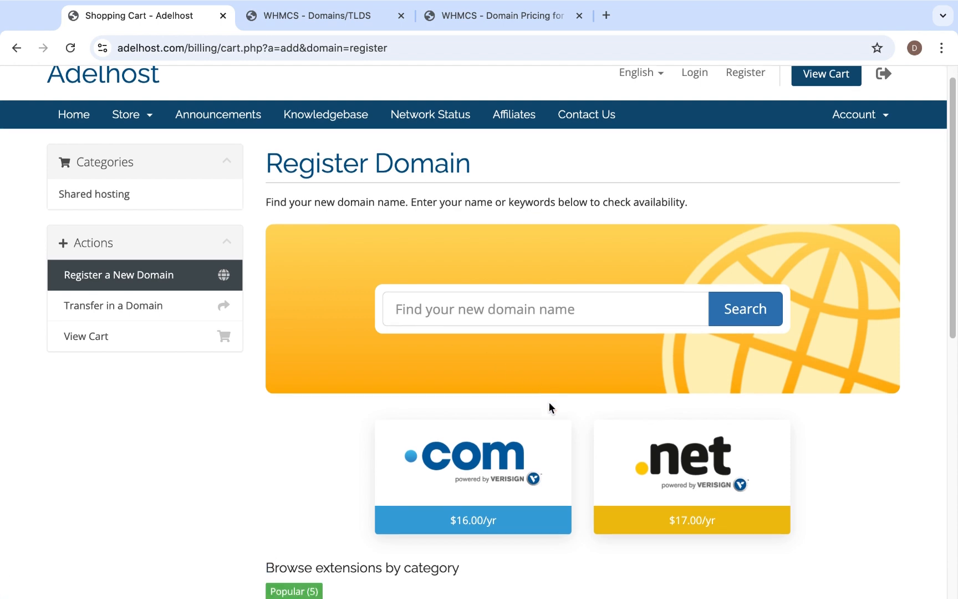
{"action": "scroll", "coordinate": [466, 338], "scroll_direction": "up", "scroll_amount": 3}
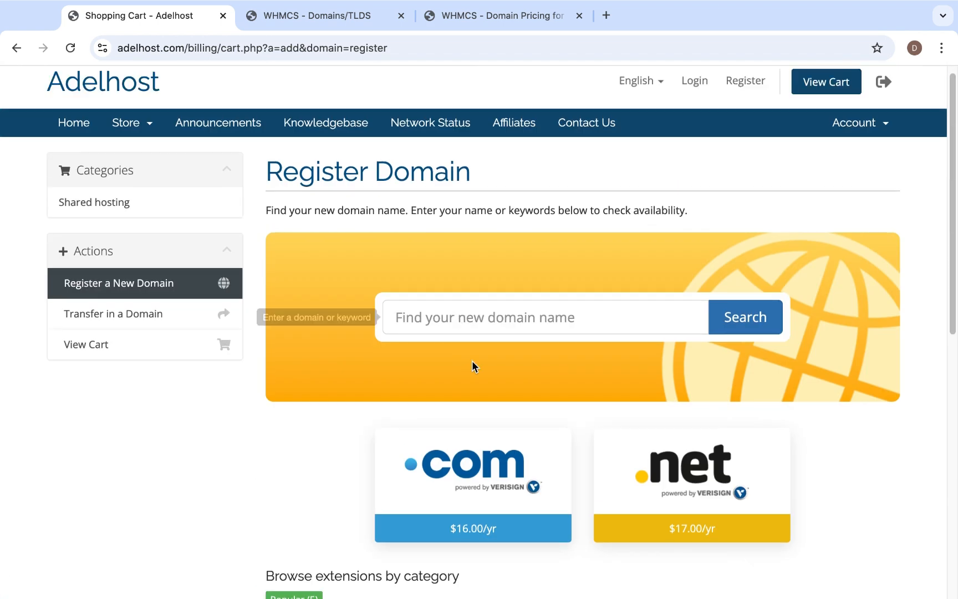
{"action": "scroll", "coordinate": [593, 427], "scroll_direction": "down", "scroll_amount": 2}
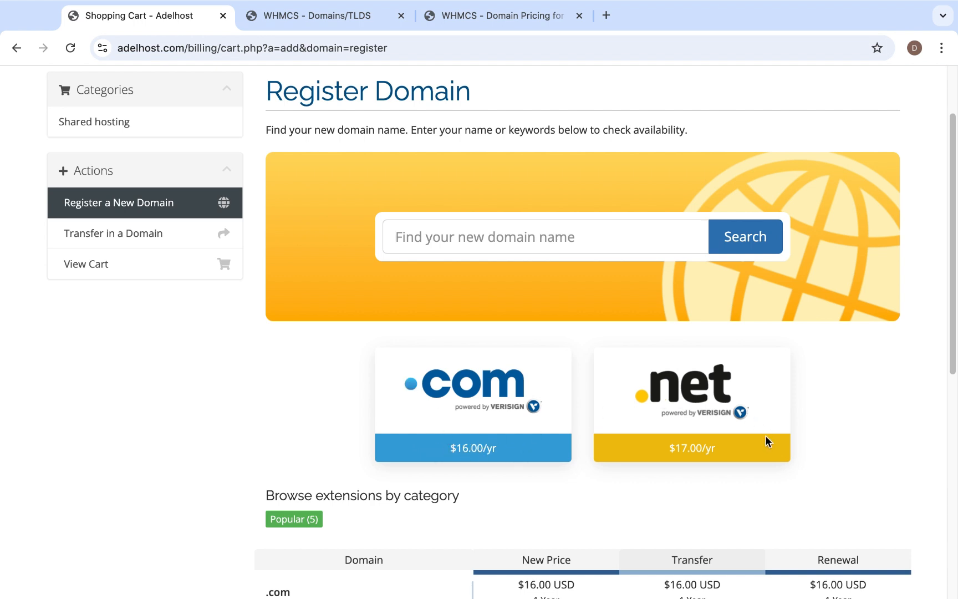
{"action": "scroll", "coordinate": [729, 446], "scroll_direction": "down", "scroll_amount": 6}
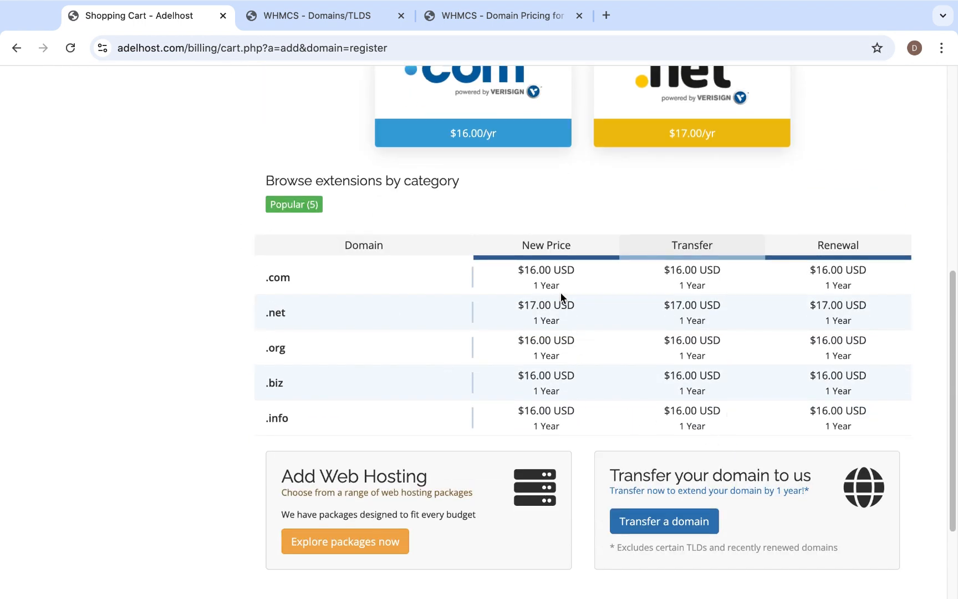
{"action": "scroll", "coordinate": [554, 358], "scroll_direction": "up", "scroll_amount": 1}
{"action": "scroll", "coordinate": [554, 358], "scroll_direction": "up", "scroll_amount": 10}
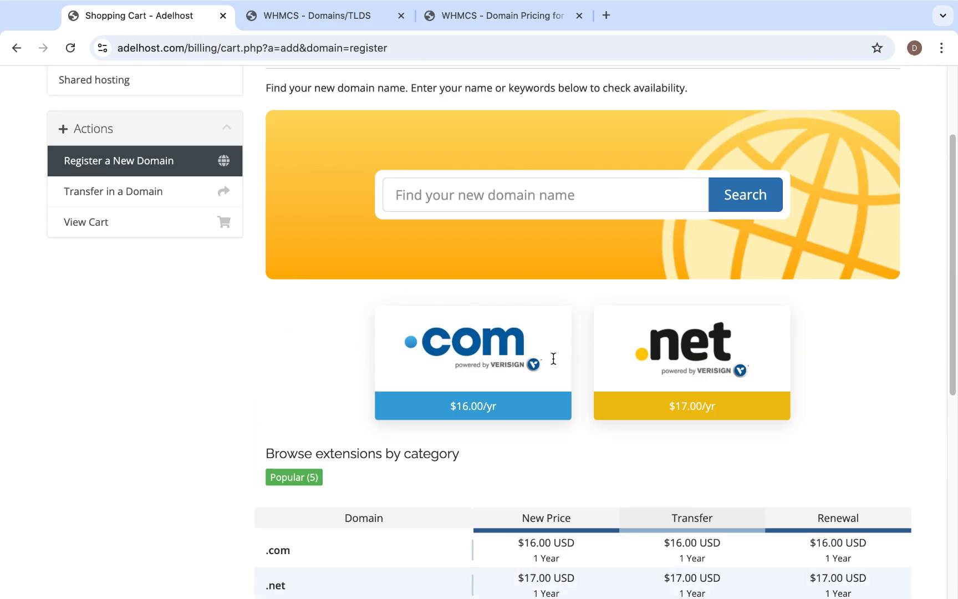
Add the .us TLD with DNS Management, Email Forwarding, ID Protection and EPP Code enabled, and save the TLD list.
{"action": "left_click", "coordinate": [325, 16]}
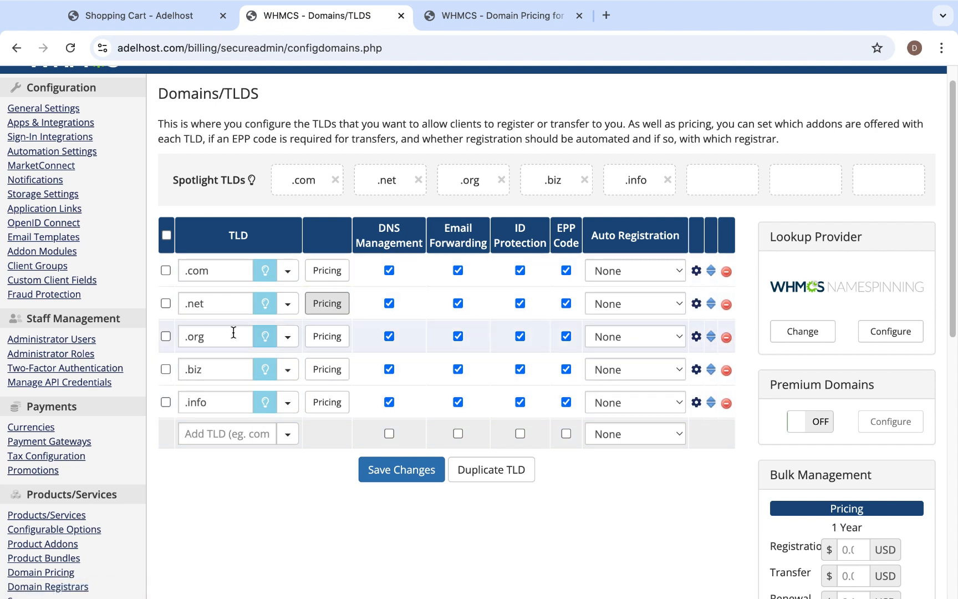
{"action": "left_click", "coordinate": [239, 436]}
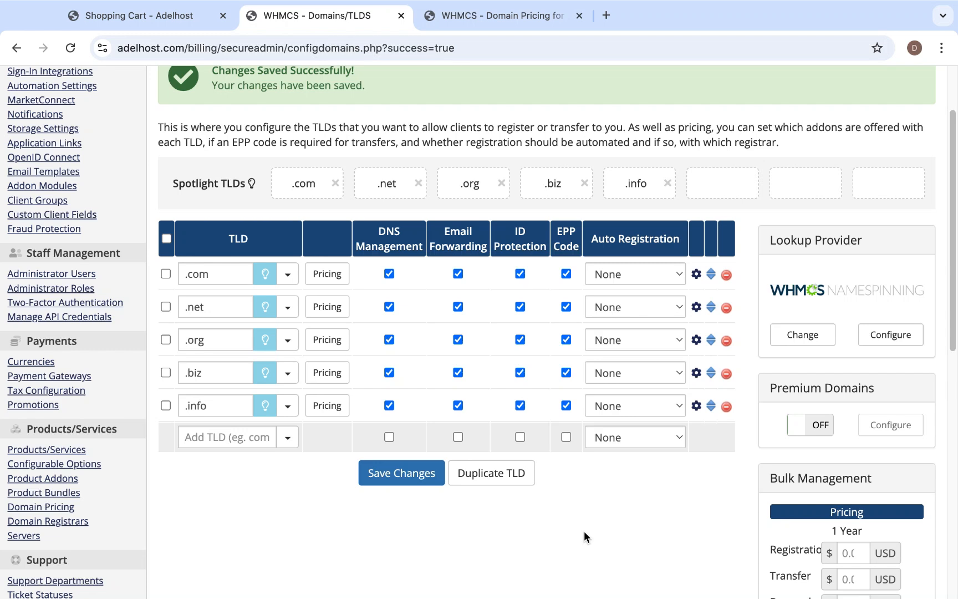
{"action": "left_click", "coordinate": [193, 439]}
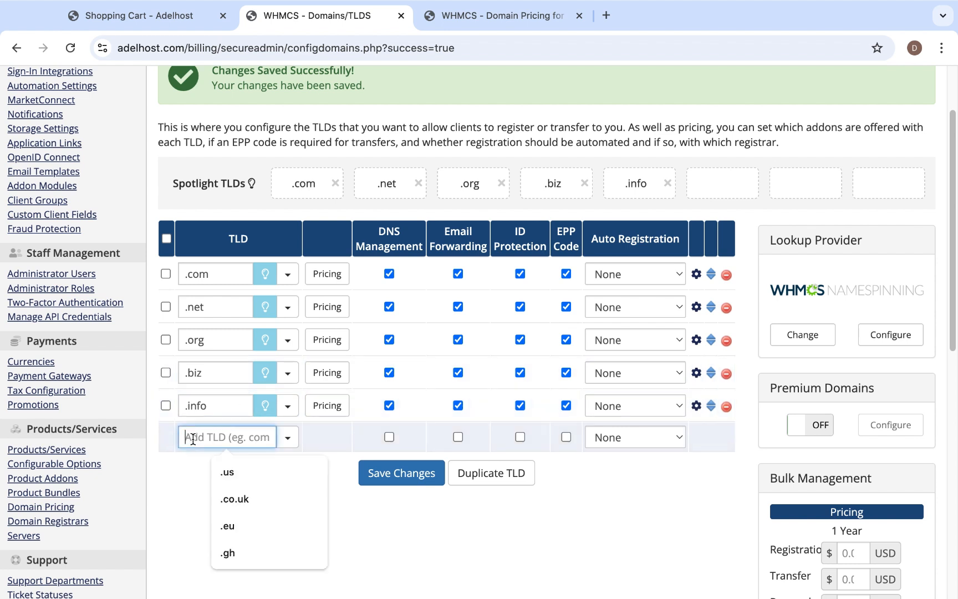
{"action": "left_click", "coordinate": [237, 469]}
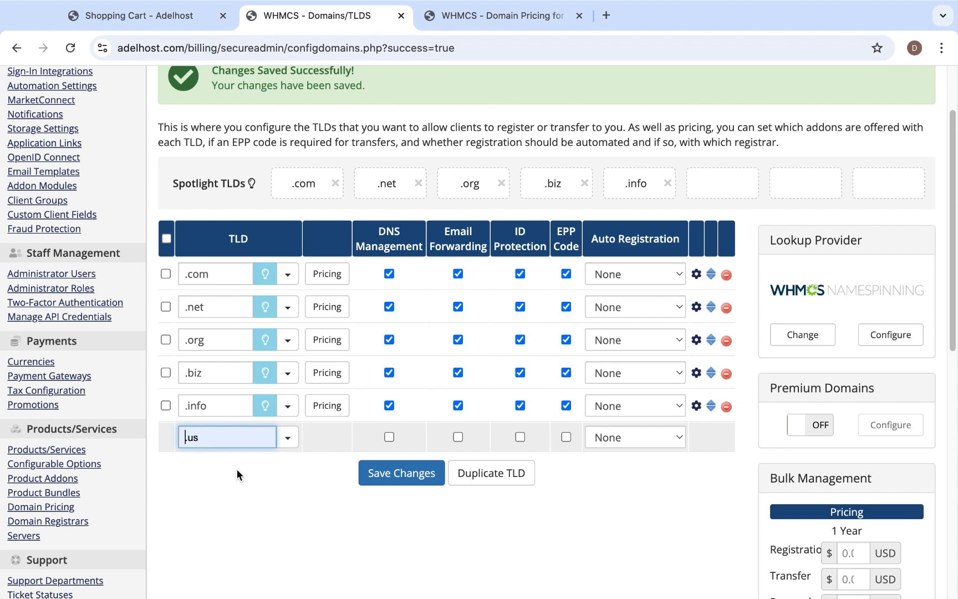
{"action": "left_click", "coordinate": [208, 441]}
{"action": "left_click", "coordinate": [390, 437]}
{"action": "left_click", "coordinate": [458, 437]}
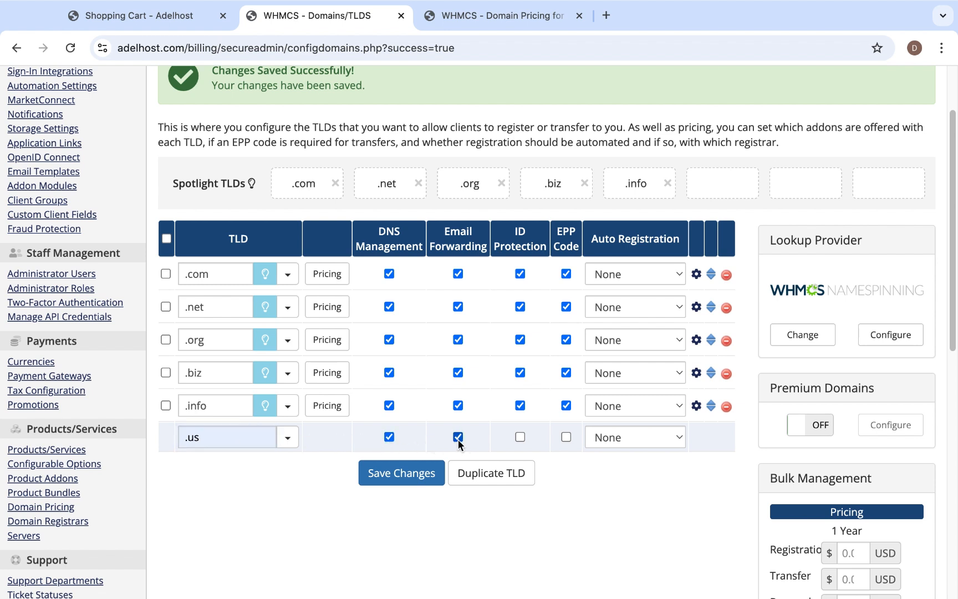
{"action": "left_click", "coordinate": [521, 437]}
{"action": "left_click", "coordinate": [396, 472]}
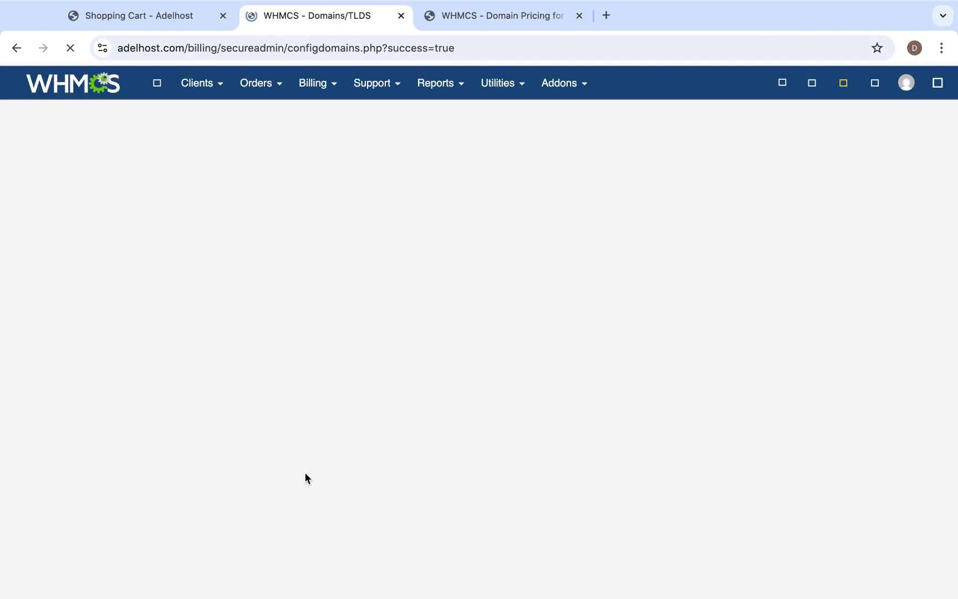
Set the domain addon prices for DNS Management, Email Forwarding and ID Protection to 5 USD each.
{"action": "scroll", "coordinate": [308, 466], "scroll_direction": "down", "scroll_amount": 5}
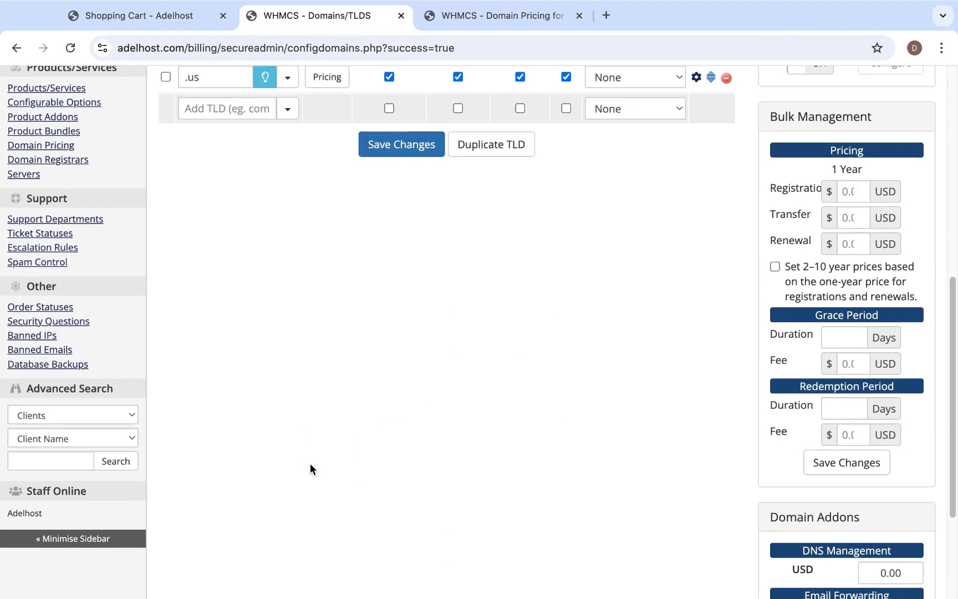
{"action": "scroll", "coordinate": [309, 464], "scroll_direction": "up", "scroll_amount": 5}
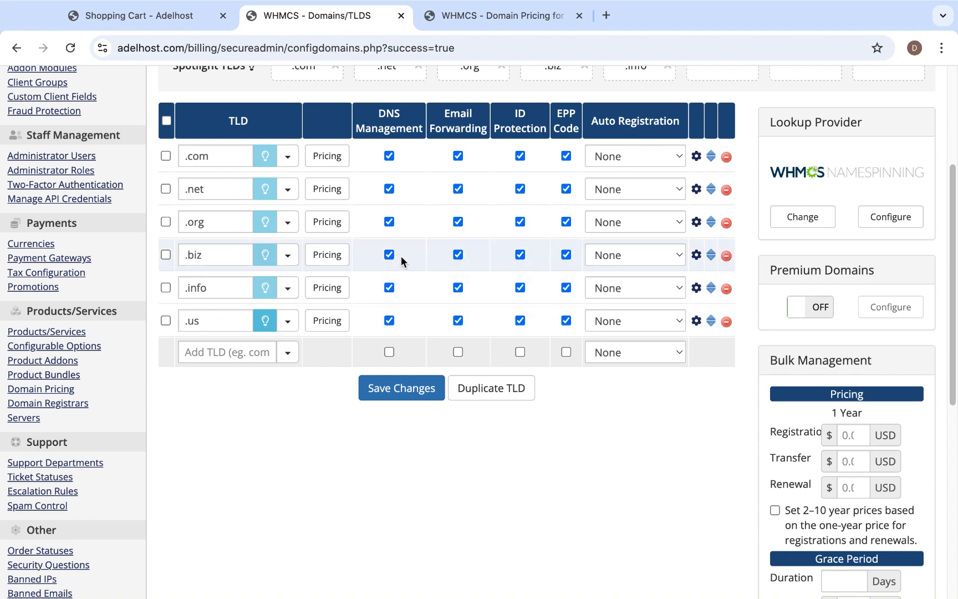
{"action": "scroll", "coordinate": [401, 255], "scroll_direction": "up", "scroll_amount": 1}
{"action": "scroll", "coordinate": [405, 272], "scroll_direction": "down", "scroll_amount": 5}
{"action": "scroll", "coordinate": [442, 315], "scroll_direction": "down", "scroll_amount": 3}
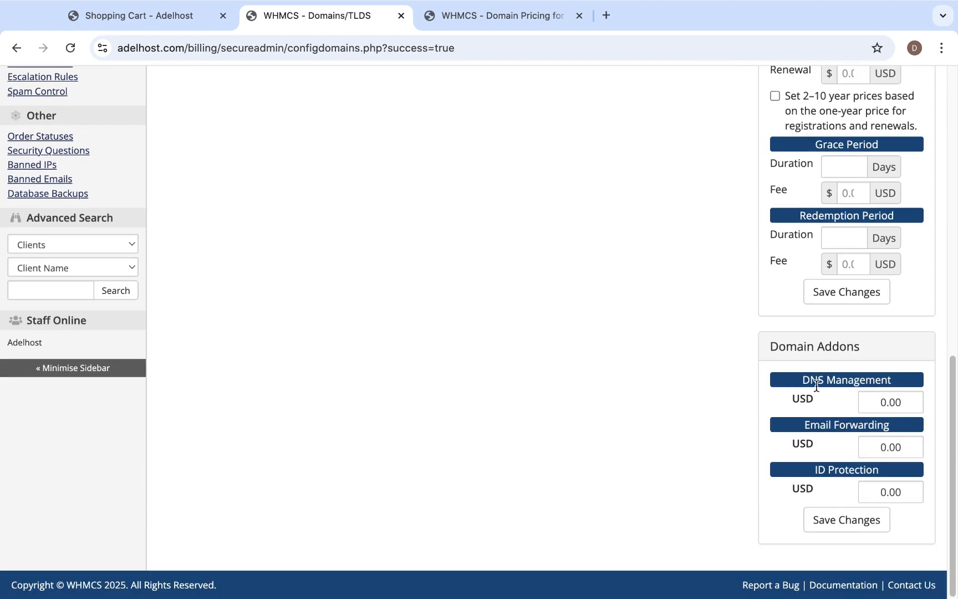
{"action": "double_click", "coordinate": [893, 400]}
{"action": "type", "text": "5"}
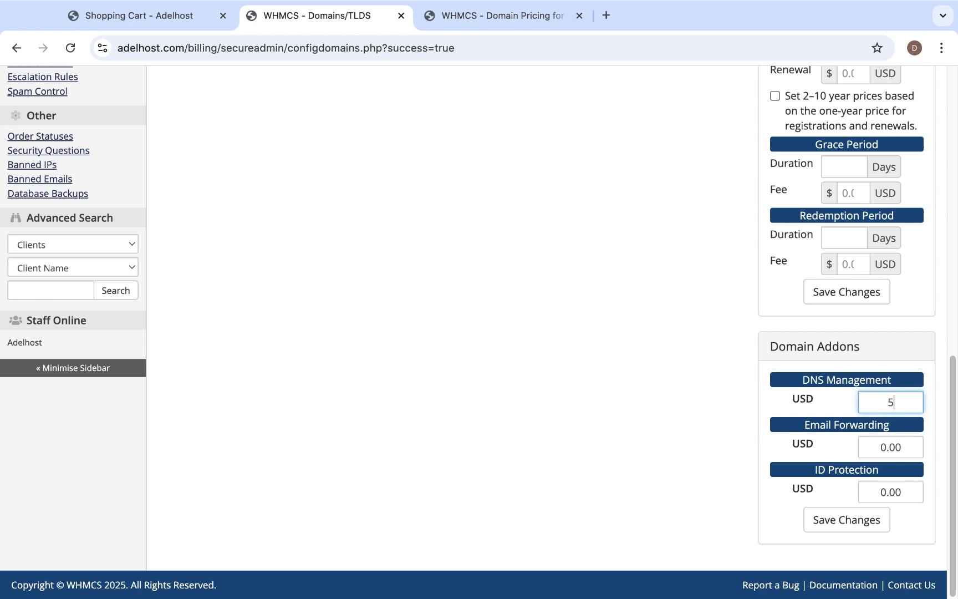
{"action": "left_click", "coordinate": [884, 448]}
{"action": "type", "text": "5"}
{"action": "double_click", "coordinate": [885, 448]}
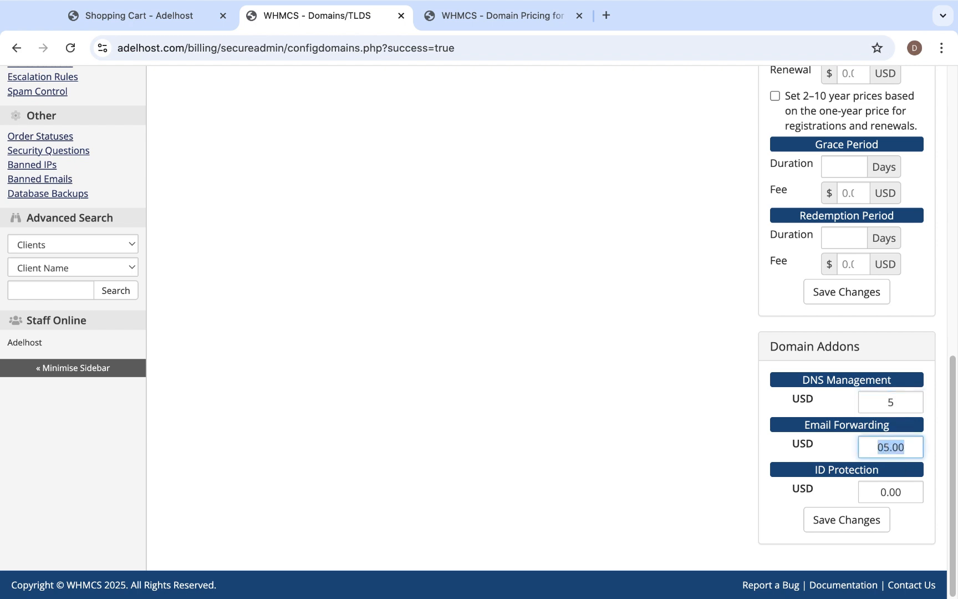
{"action": "type", "text": "5"}
{"action": "double_click", "coordinate": [884, 493]}
{"action": "type", "text": "5"}
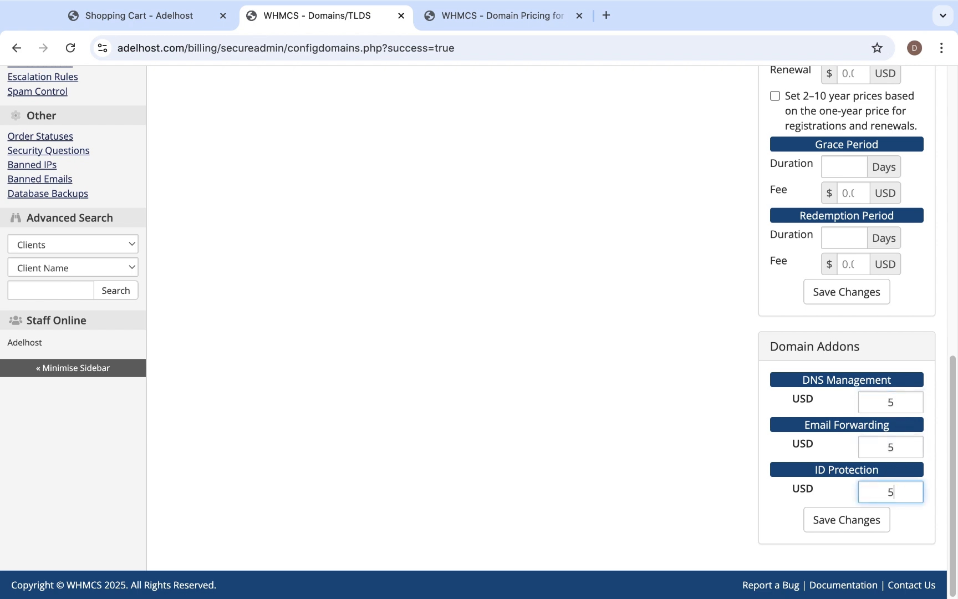
{"action": "left_click", "coordinate": [640, 479]}
{"action": "scroll", "coordinate": [673, 459], "scroll_direction": "up", "scroll_amount": 1}
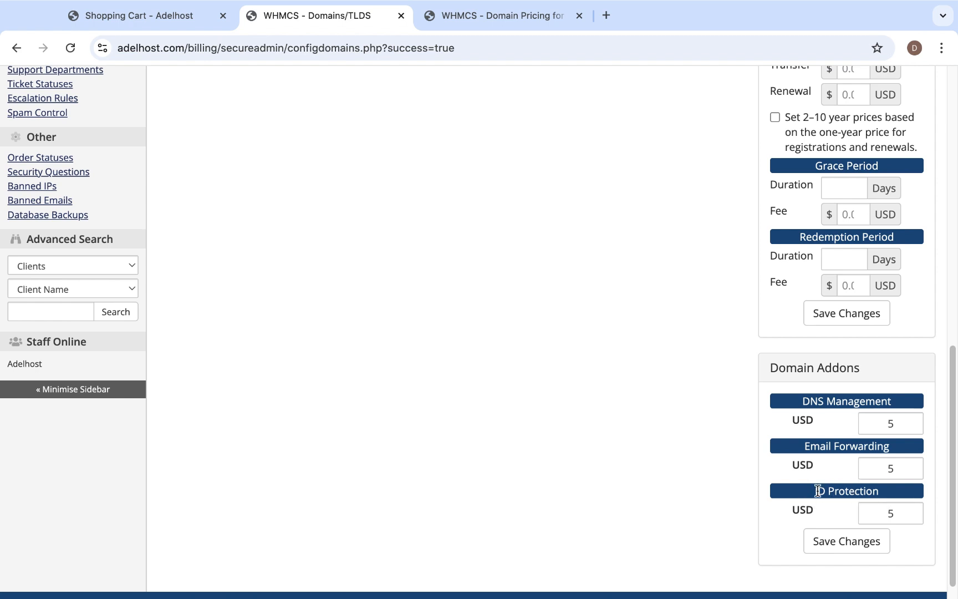
Save the domain addon prices on the Domains/TLDs page.
{"action": "left_click", "coordinate": [857, 541]}
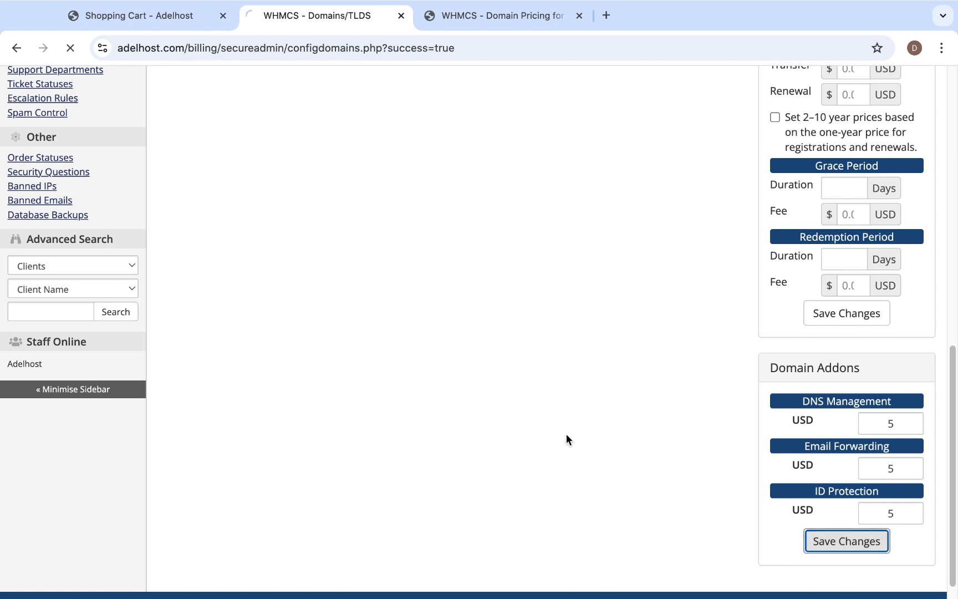
{"action": "scroll", "coordinate": [540, 433], "scroll_direction": "up", "scroll_amount": 6}
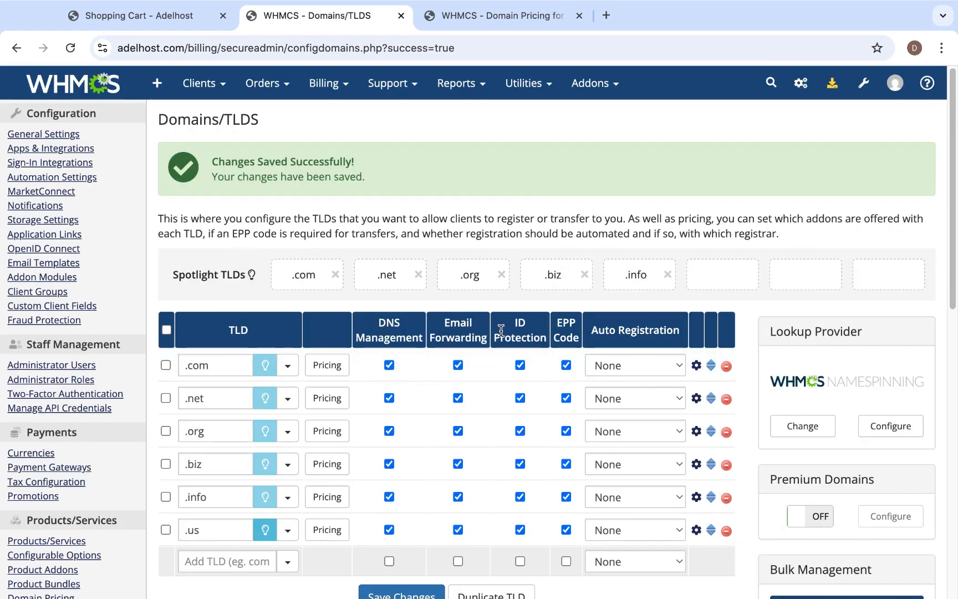
{"action": "scroll", "coordinate": [527, 392], "scroll_direction": "down", "scroll_amount": 1}
{"action": "scroll", "coordinate": [525, 387], "scroll_direction": "down", "scroll_amount": 5}
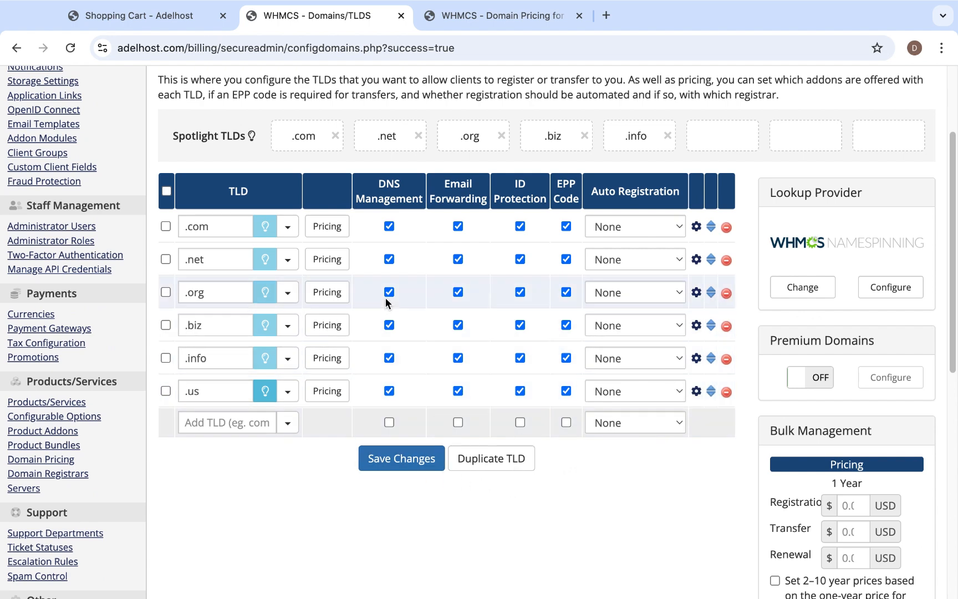
Check the .us entry in the extension price list on the storefront's domain registration page.
{"action": "left_click", "coordinate": [149, 9]}
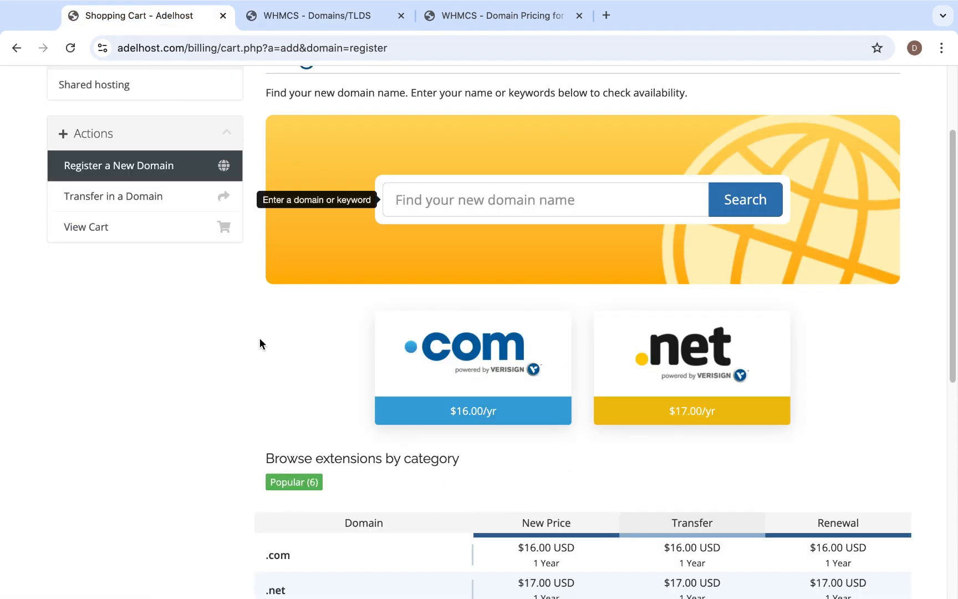
{"action": "scroll", "coordinate": [372, 362], "scroll_direction": "down", "scroll_amount": 10}
{"action": "scroll", "coordinate": [381, 373], "scroll_direction": "down", "scroll_amount": 2}
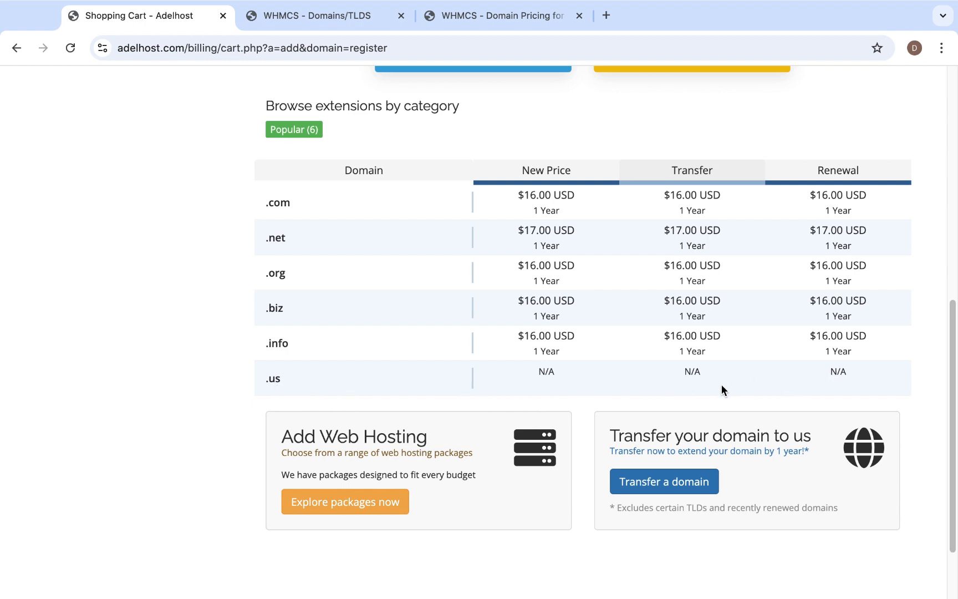
Enable one-year pricing for the .us TLD with register, transfer and renewal at 20 USD each, and save.
{"action": "left_click", "coordinate": [305, 18]}
{"action": "left_click", "coordinate": [327, 391]}
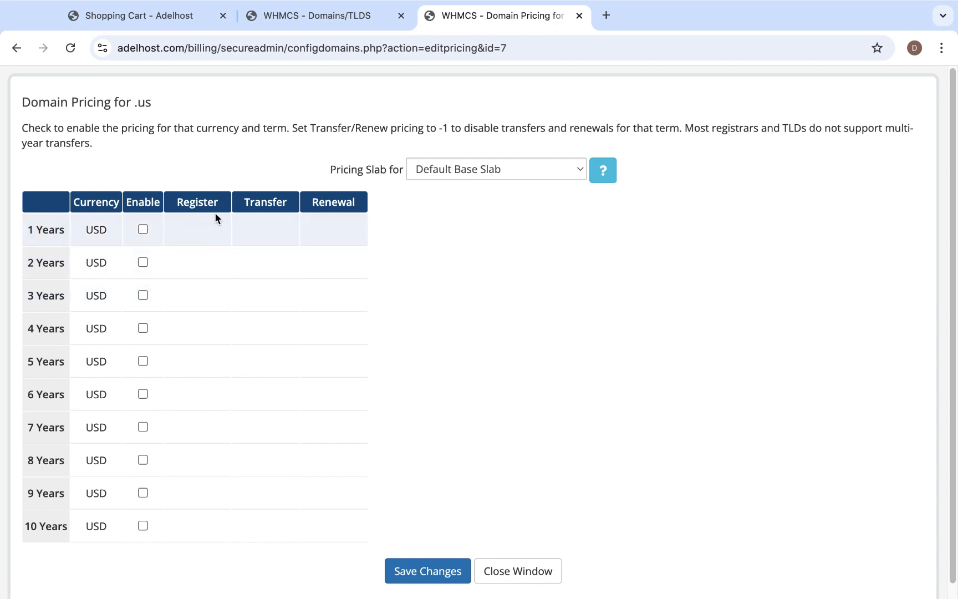
{"action": "left_click", "coordinate": [142, 229]}
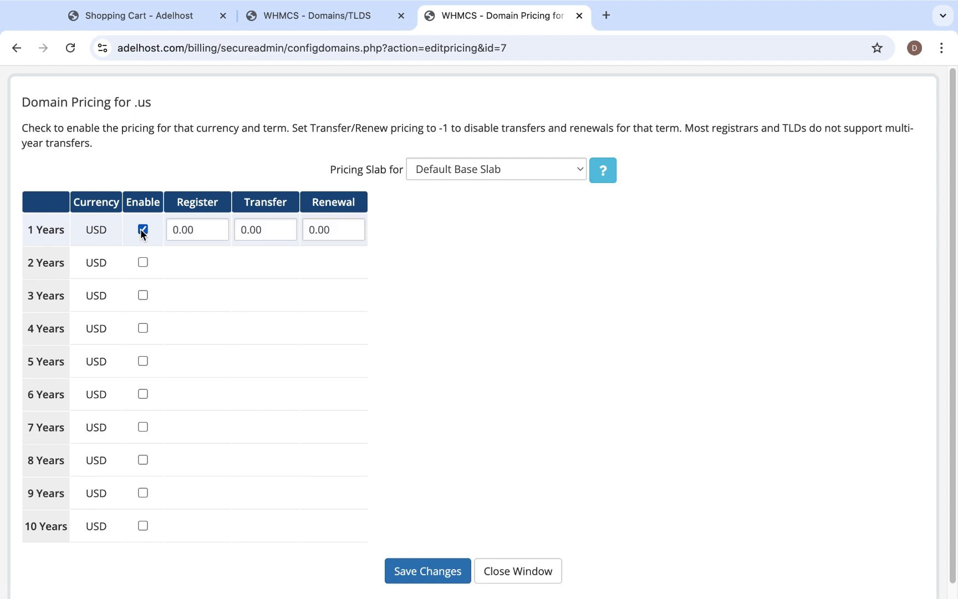
{"action": "double_click", "coordinate": [200, 222]}
{"action": "type", "text": "20"}
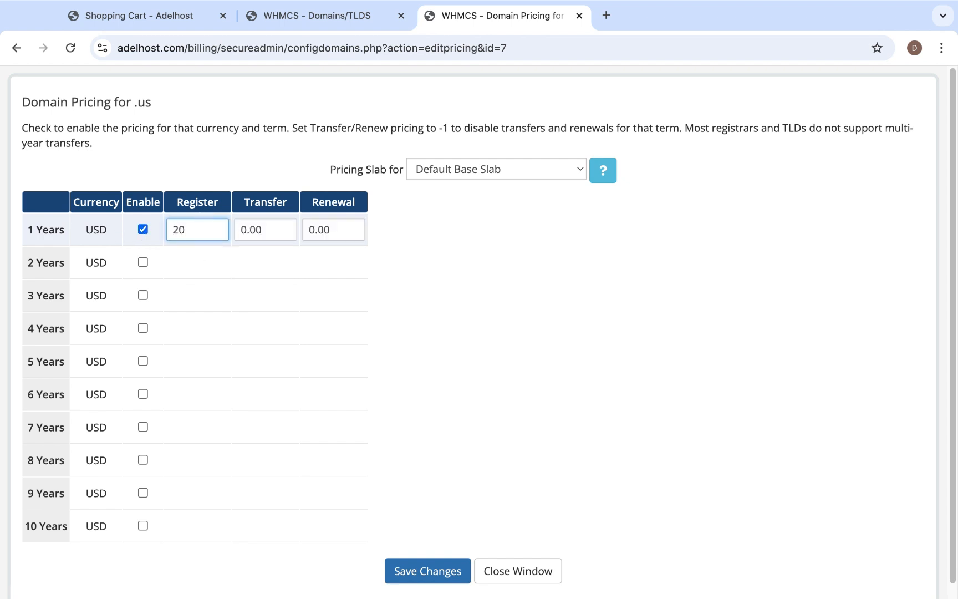
{"action": "double_click", "coordinate": [262, 226]}
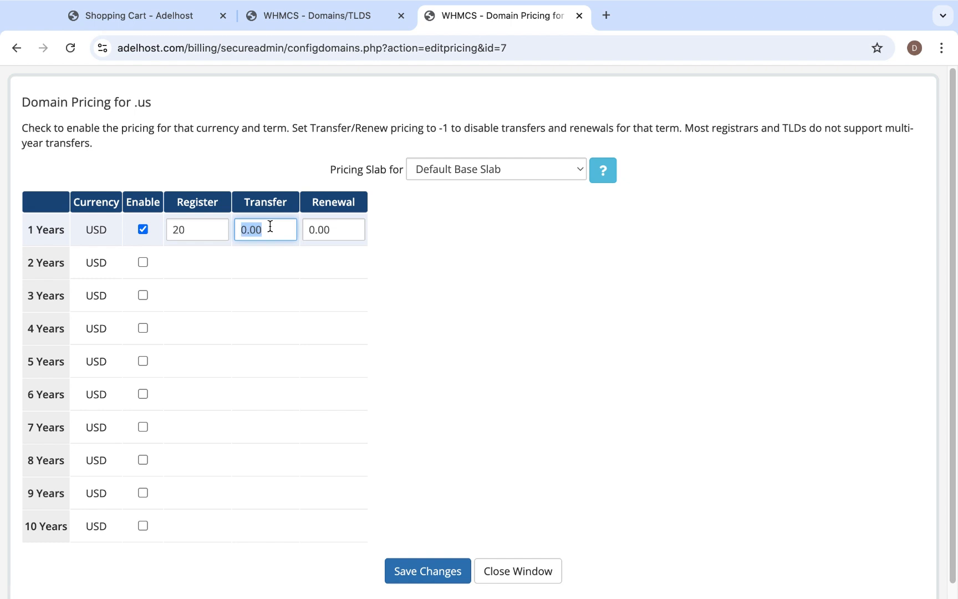
{"action": "type", "text": "20"}
{"action": "double_click", "coordinate": [317, 229]}
{"action": "type", "text": "20"}
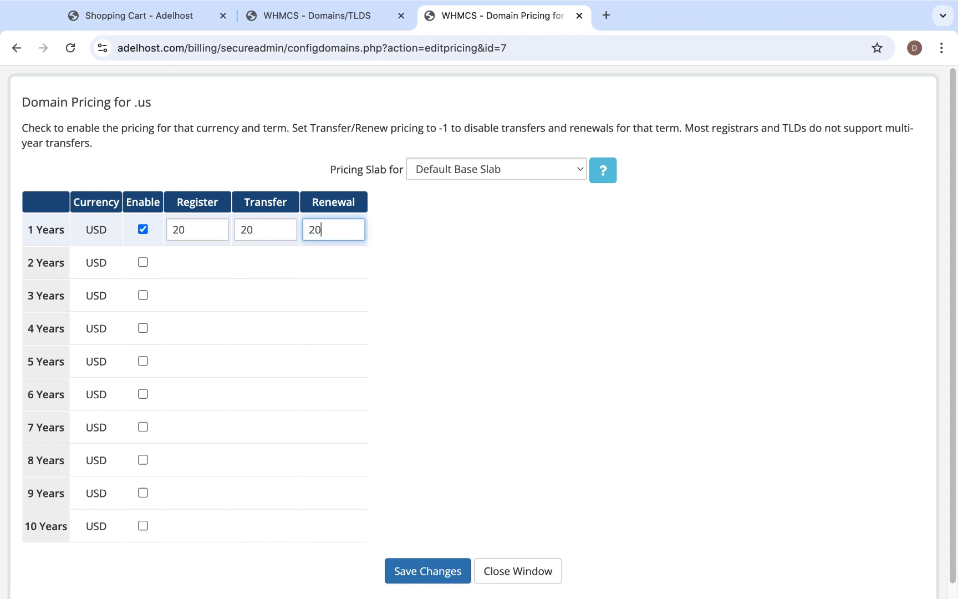
{"action": "left_click", "coordinate": [457, 366]}
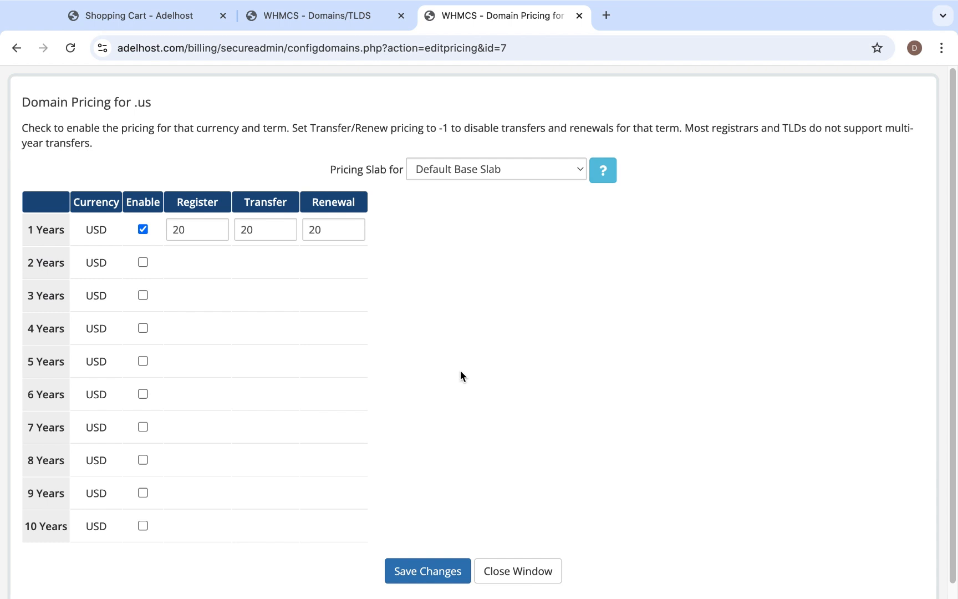
{"action": "left_click", "coordinate": [449, 575]}
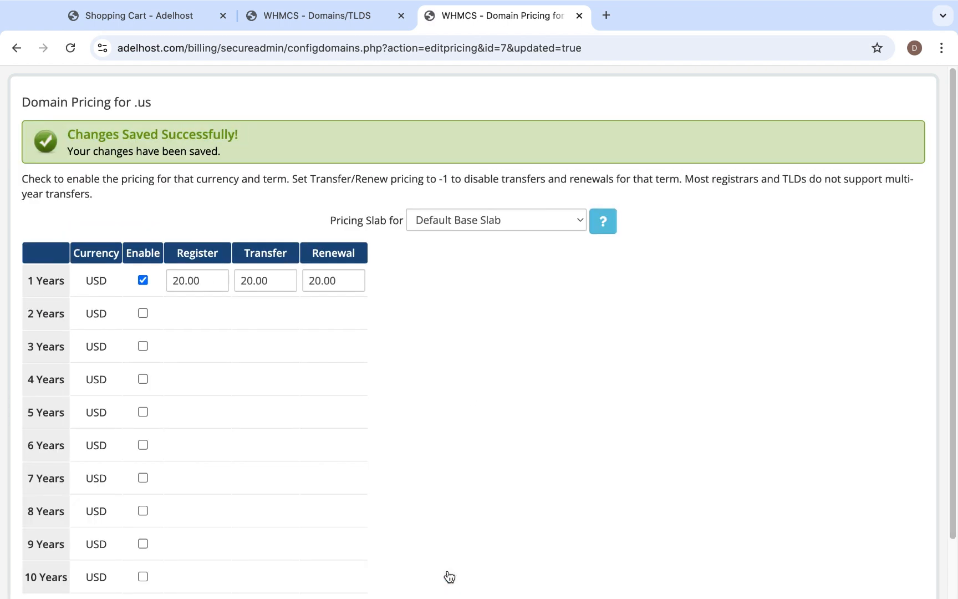
Reload the storefront's domain registration page and check the .us registration, transfer and renewal prices.
{"action": "left_click", "coordinate": [164, 16]}
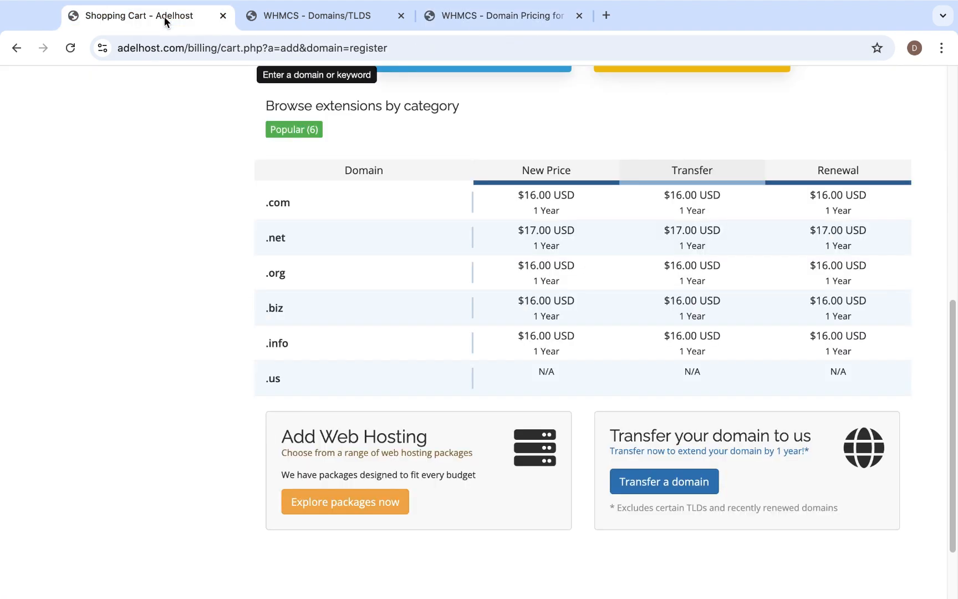
{"action": "left_click", "coordinate": [70, 48]}
{"action": "scroll", "coordinate": [532, 427], "scroll_direction": "down", "scroll_amount": 1}
{"action": "scroll", "coordinate": [532, 426], "scroll_direction": "down", "scroll_amount": 7}
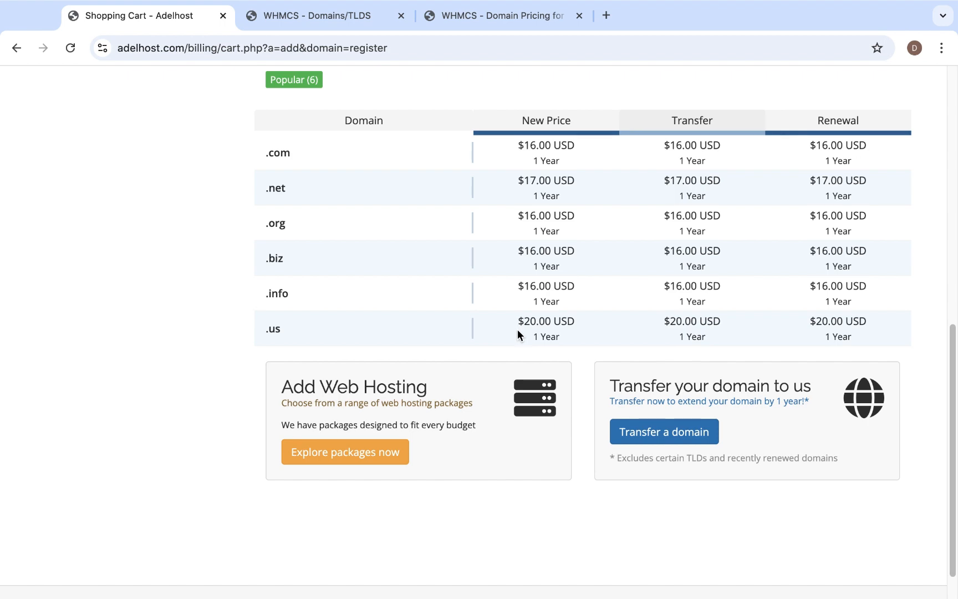
{"action": "scroll", "coordinate": [518, 333], "scroll_direction": "up", "scroll_amount": 6}
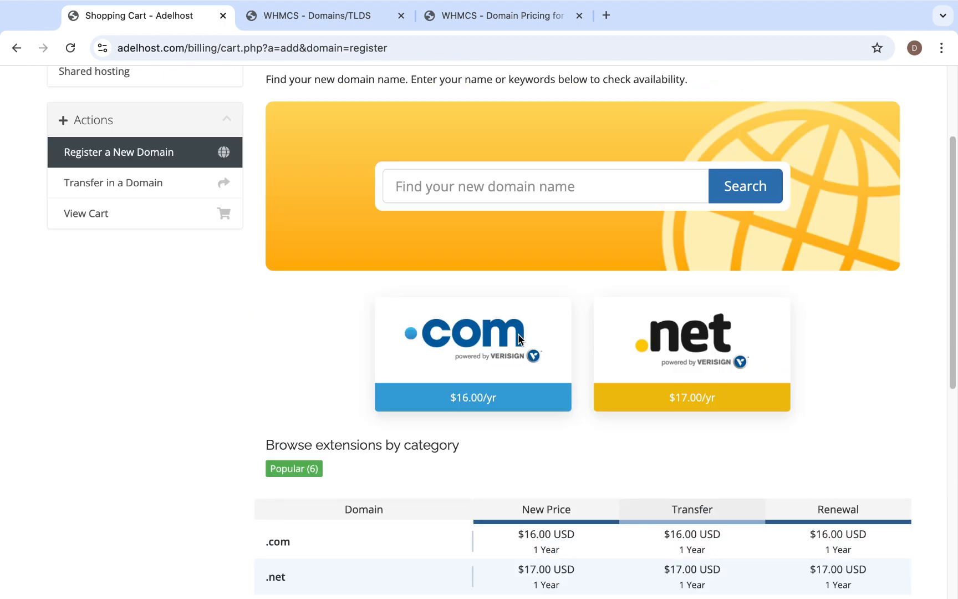
{"action": "scroll", "coordinate": [560, 434], "scroll_direction": "down", "scroll_amount": 2}
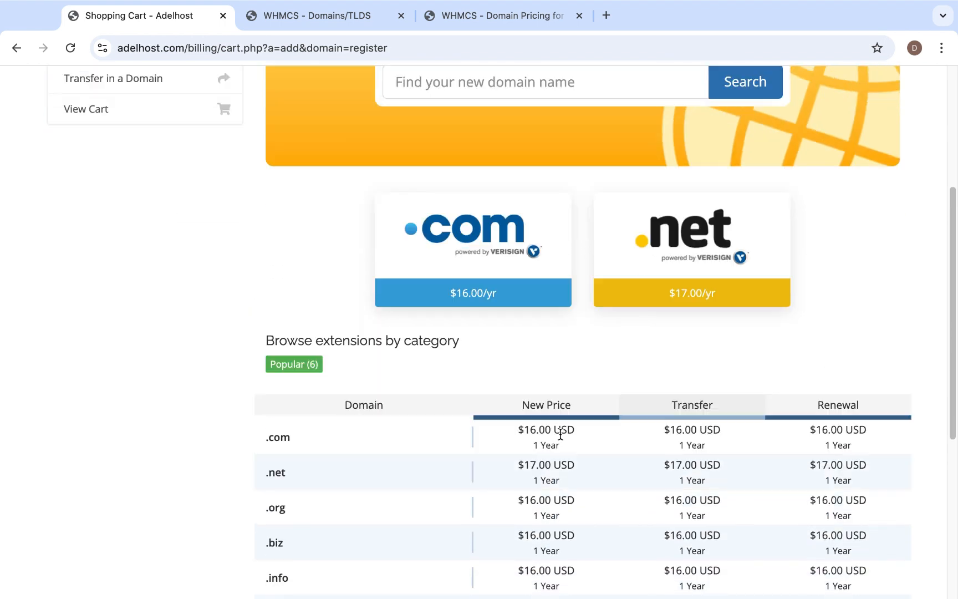
{"action": "scroll", "coordinate": [560, 433], "scroll_direction": "up", "scroll_amount": 4}
Add .us to the Spotlight TLDs in the Domains/TLDs settings and save the changes.
{"action": "left_click", "coordinate": [306, 22]}
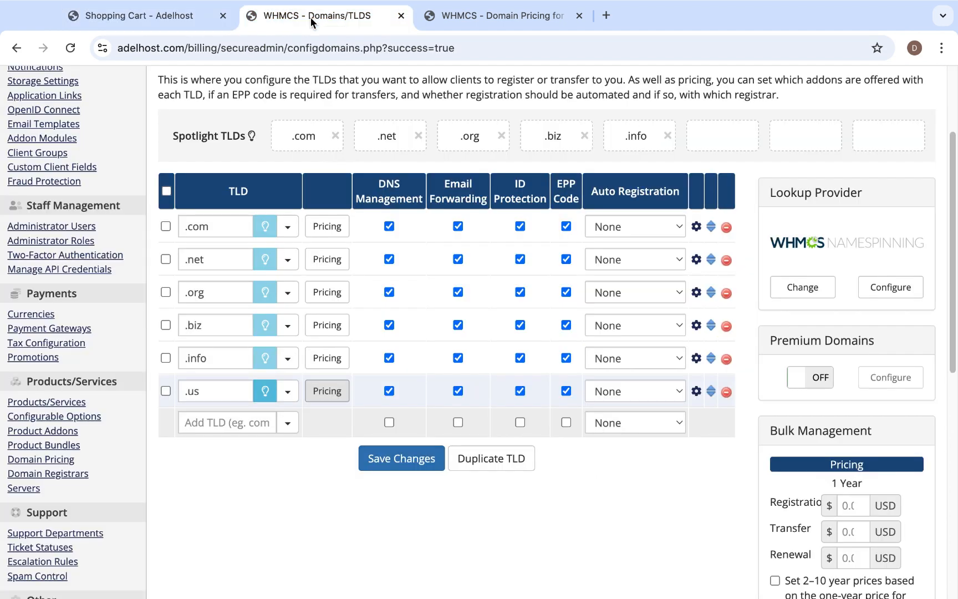
{"action": "left_click", "coordinate": [263, 393]}
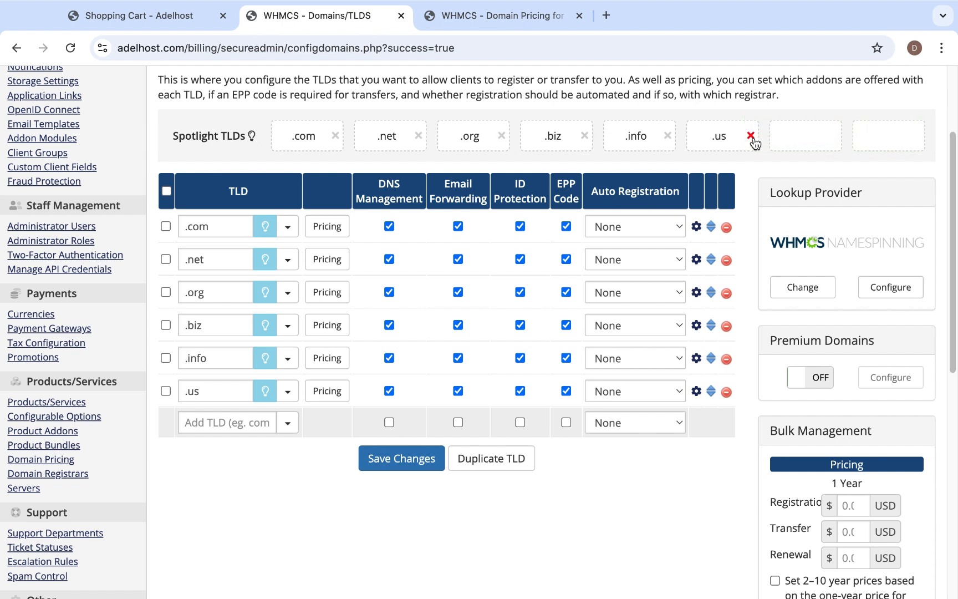
{"action": "left_click", "coordinate": [404, 458]}
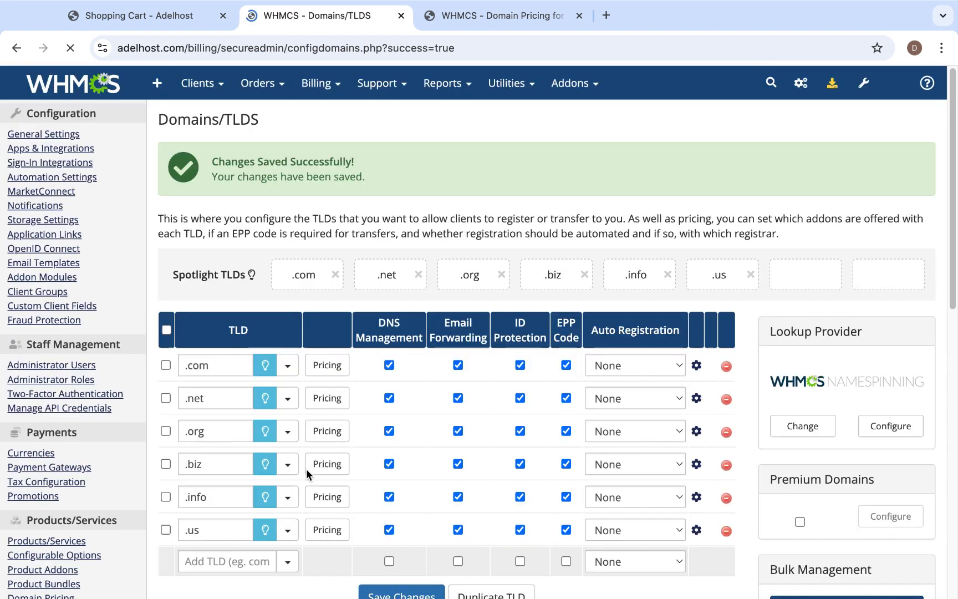
{"action": "scroll", "coordinate": [395, 467], "scroll_direction": "down", "scroll_amount": 2}
{"action": "scroll", "coordinate": [395, 467], "scroll_direction": "up", "scroll_amount": 2}
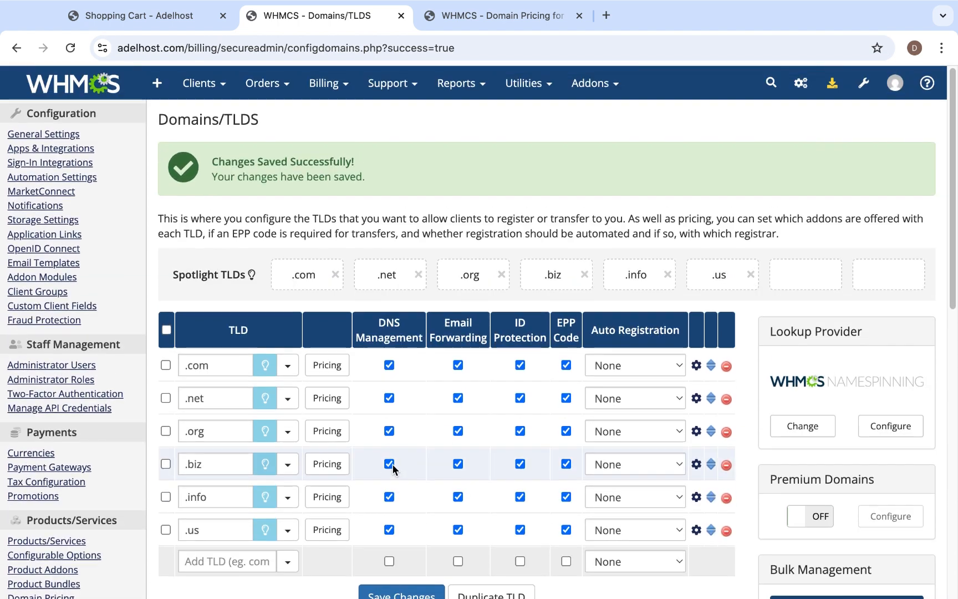
Search the storefront for bigjoecollection.com, add the domain to the cart and proceed to checkout.
{"action": "left_click", "coordinate": [172, 16]}
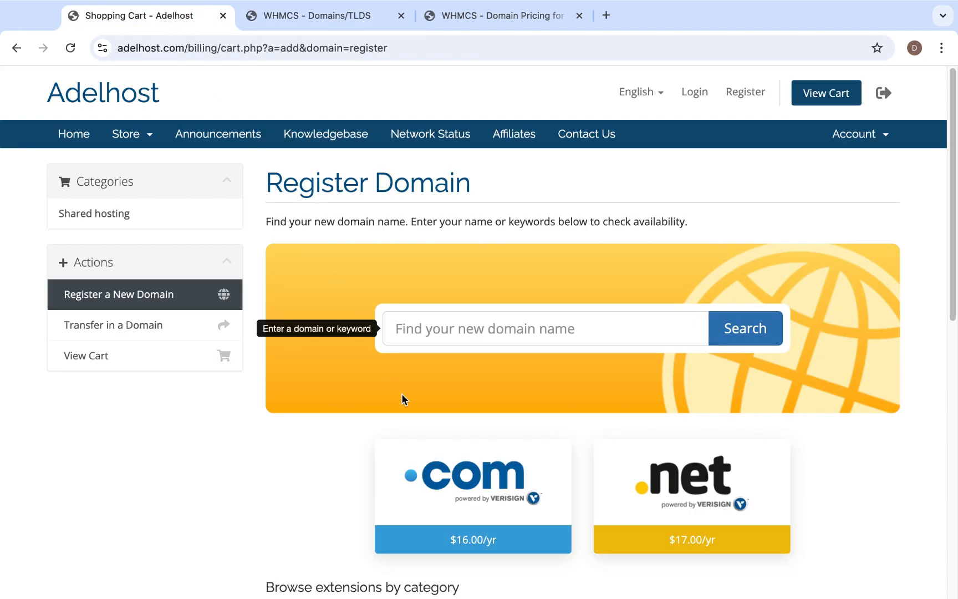
{"action": "left_click", "coordinate": [478, 328]}
{"action": "left_click", "coordinate": [521, 367]}
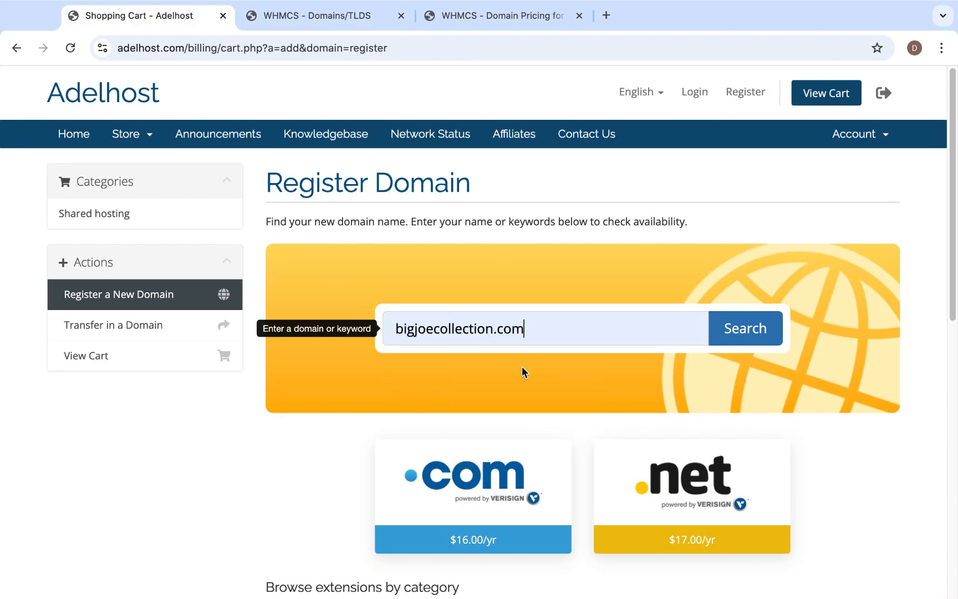
{"action": "left_click", "coordinate": [739, 332]}
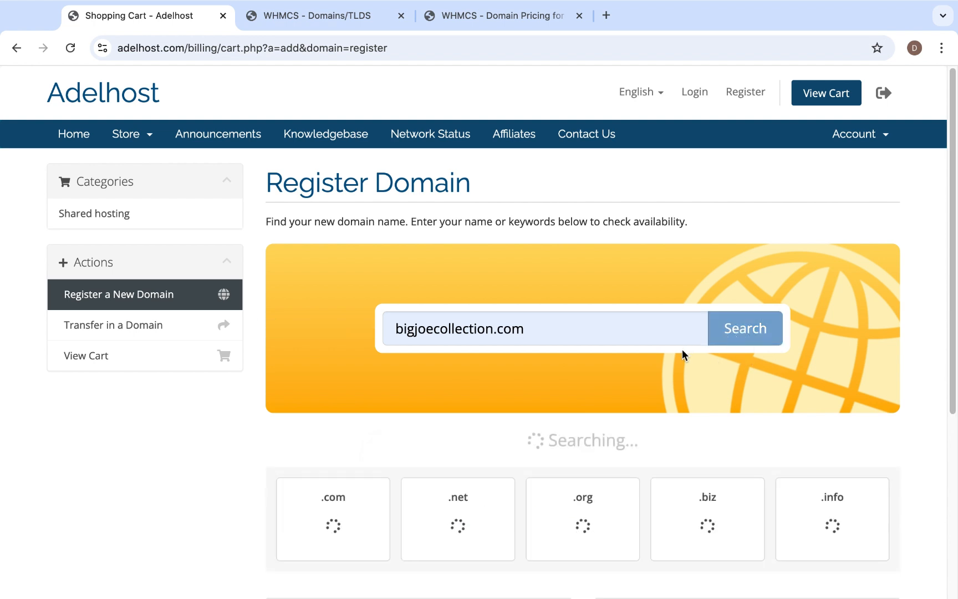
{"action": "scroll", "coordinate": [580, 359], "scroll_direction": "down", "scroll_amount": 3}
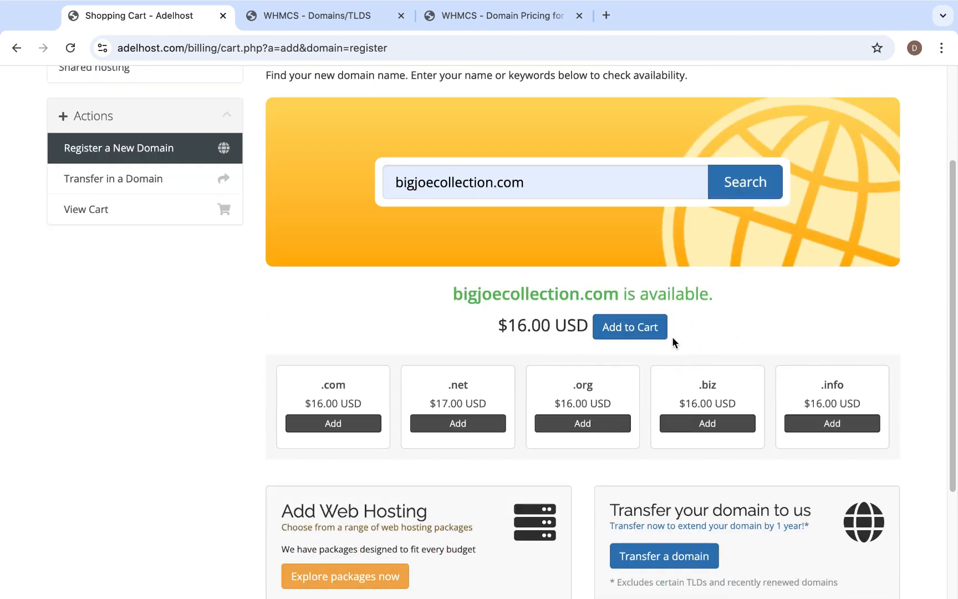
{"action": "left_click", "coordinate": [639, 337]}
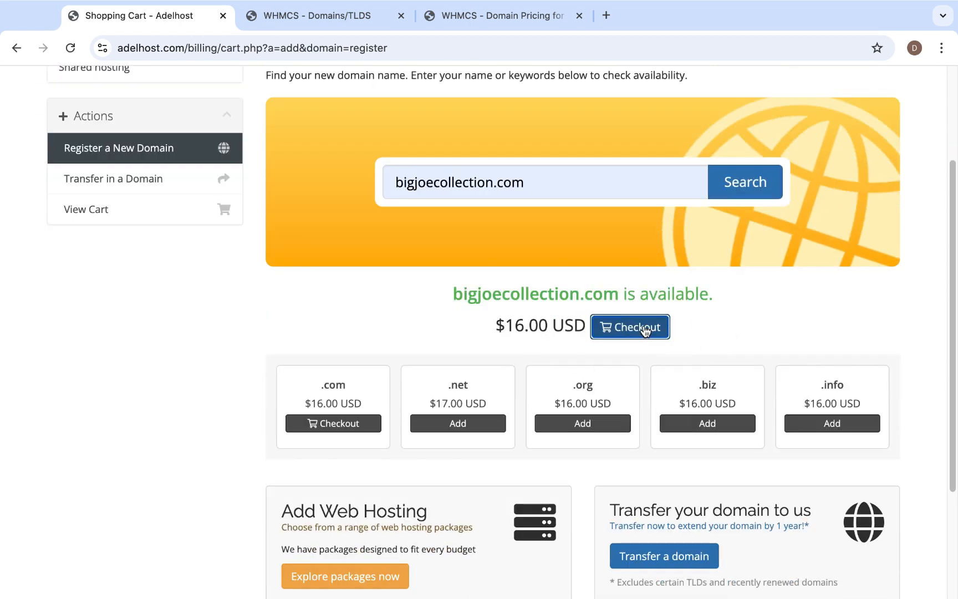
{"action": "left_click", "coordinate": [642, 330]}
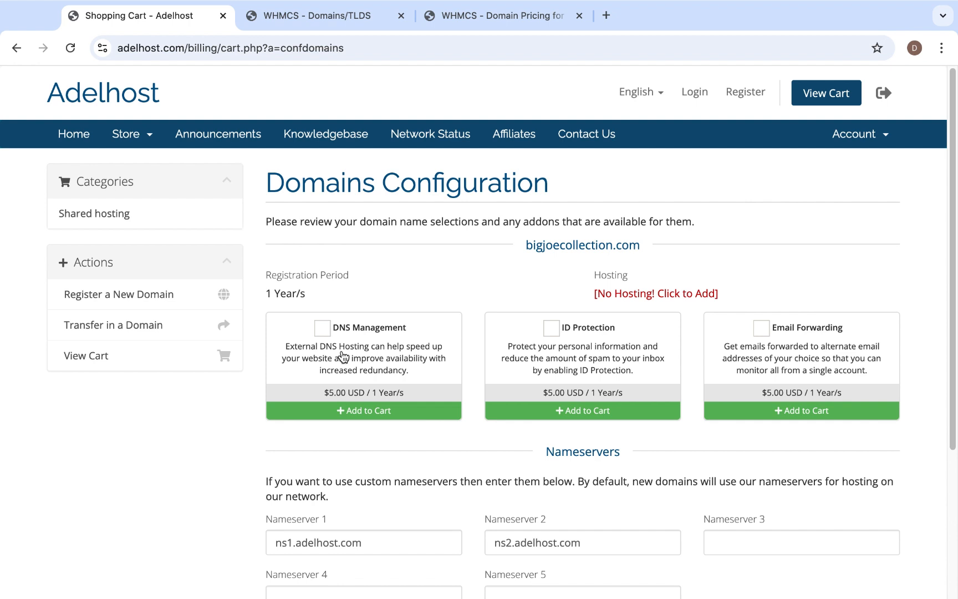
Add the ID Protection and DNS Management addons to bigjoecollection.com and continue to the order review.
{"action": "left_click", "coordinate": [551, 329]}
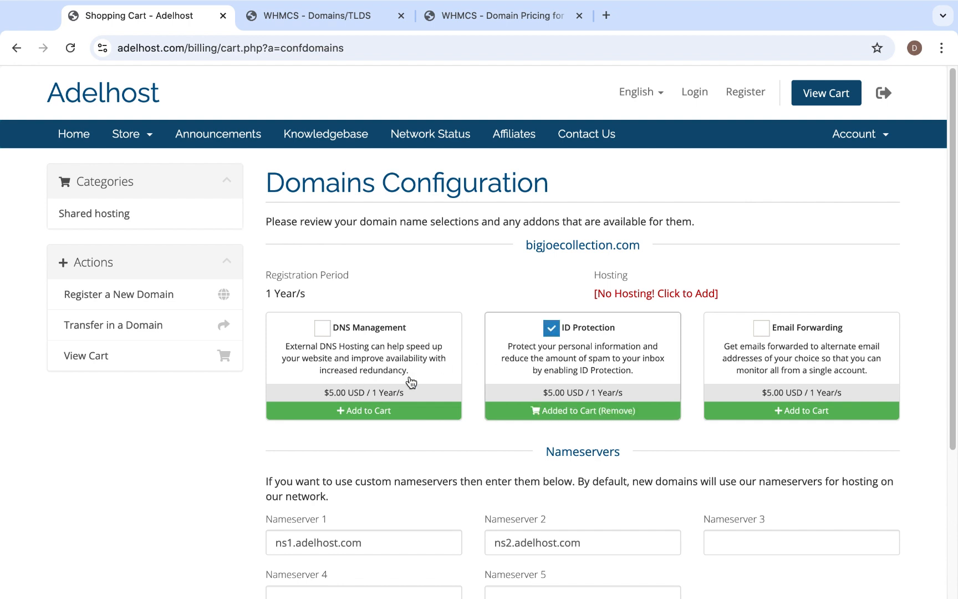
{"action": "left_click", "coordinate": [320, 328]}
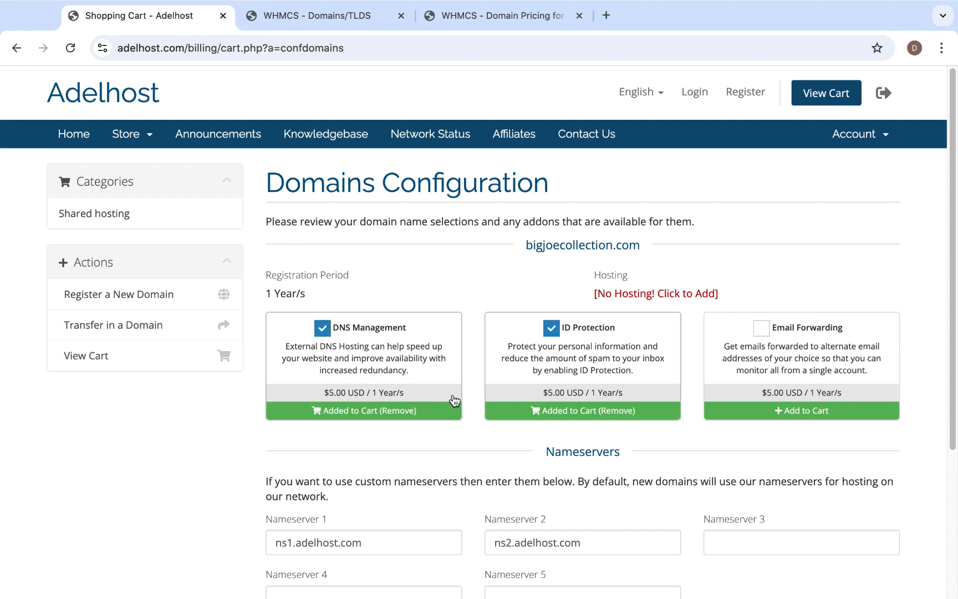
{"action": "scroll", "coordinate": [453, 398], "scroll_direction": "down", "scroll_amount": 5}
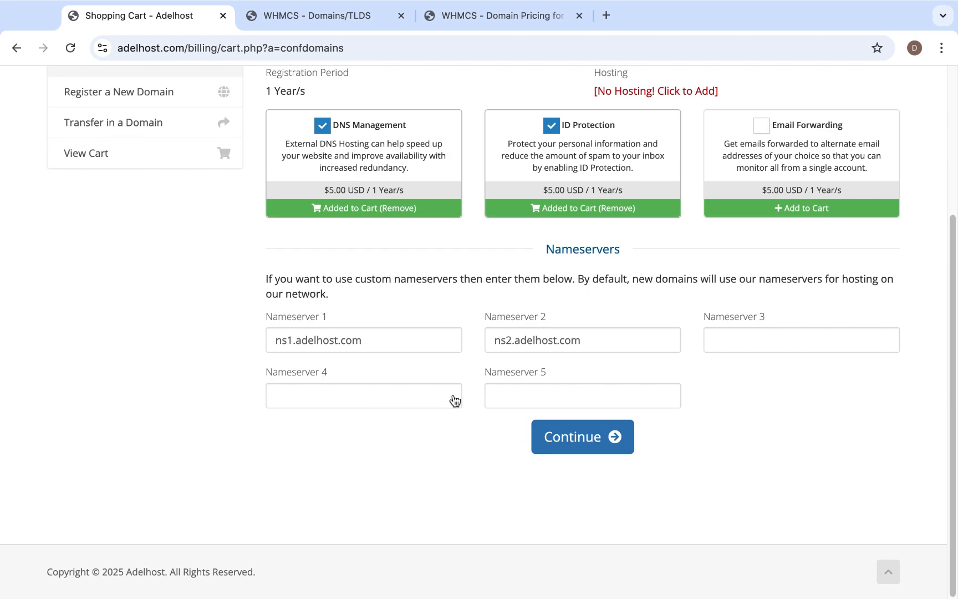
{"action": "left_click", "coordinate": [580, 440]}
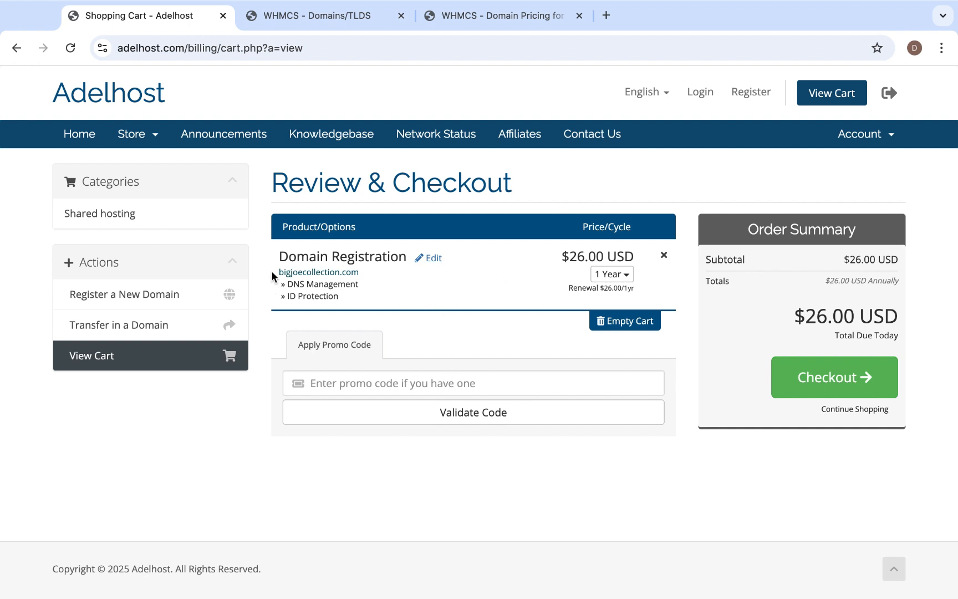
{"action": "left_click_drag", "start_coordinate": [274, 270], "coordinate": [363, 294]}
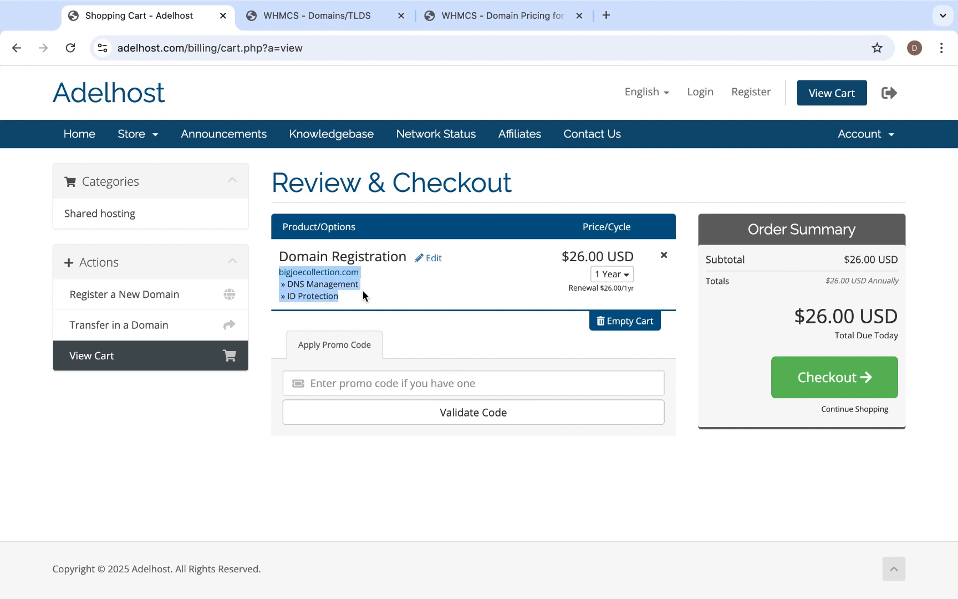
{"action": "left_click", "coordinate": [416, 290]}
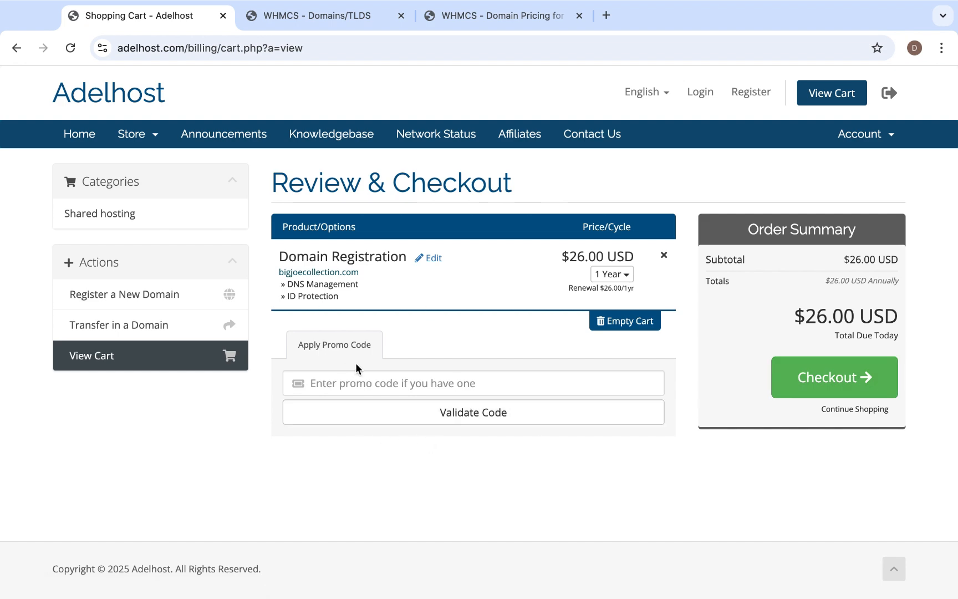
Return to the Domains/TLDs settings and look over the configured TLD list.
{"action": "left_click", "coordinate": [318, 15]}
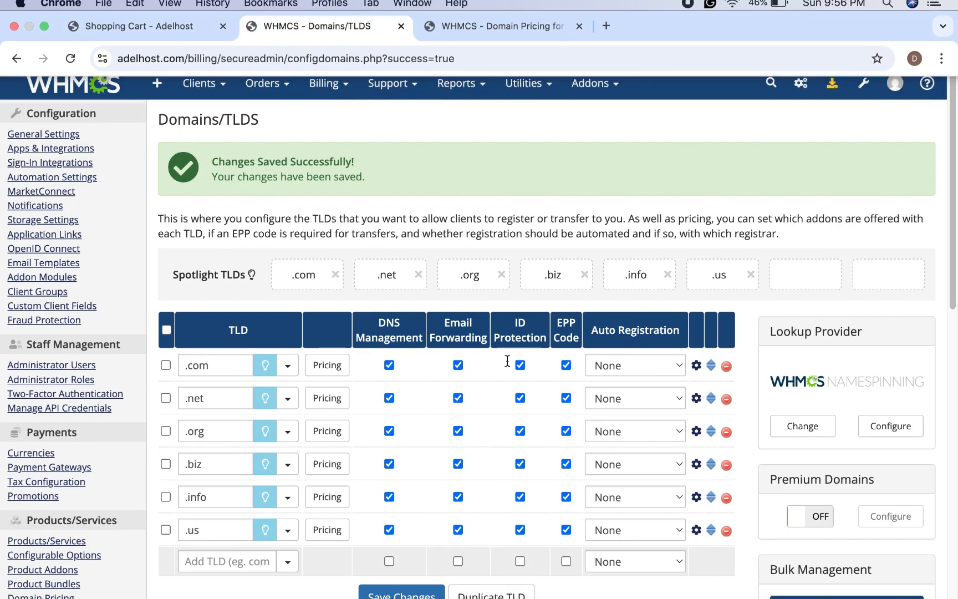
{"action": "scroll", "coordinate": [431, 494], "scroll_direction": "down", "scroll_amount": 5}
{"action": "scroll", "coordinate": [432, 494], "scroll_direction": "up", "scroll_amount": 2}
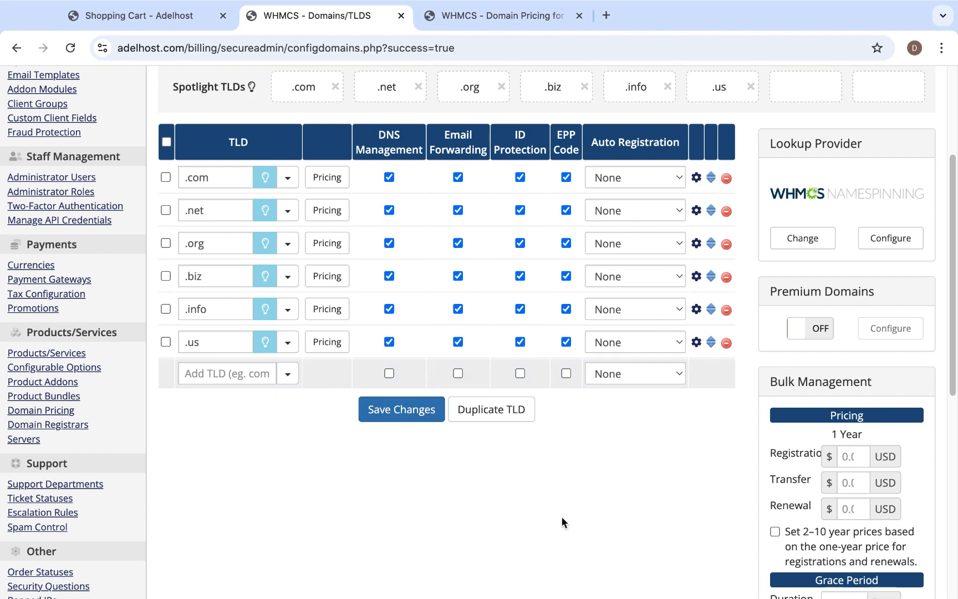
Examine the Domain Addons prices for DNS Management, Email Forwarding and ID Protection, and the addon options enabled for each TLD.
{"action": "scroll", "coordinate": [538, 492], "scroll_direction": "down", "scroll_amount": 3}
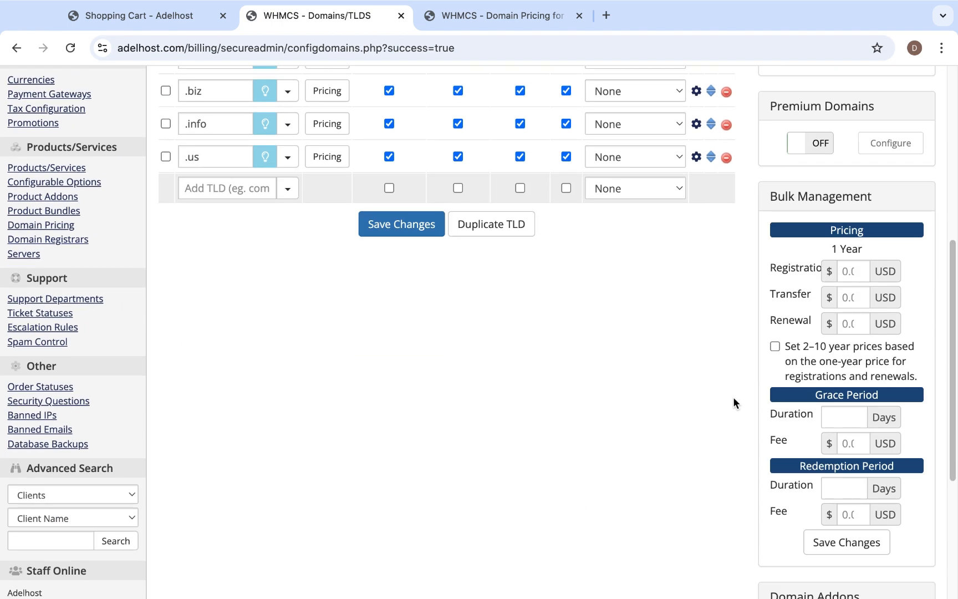
{"action": "scroll", "coordinate": [733, 453], "scroll_direction": "down", "scroll_amount": 4}
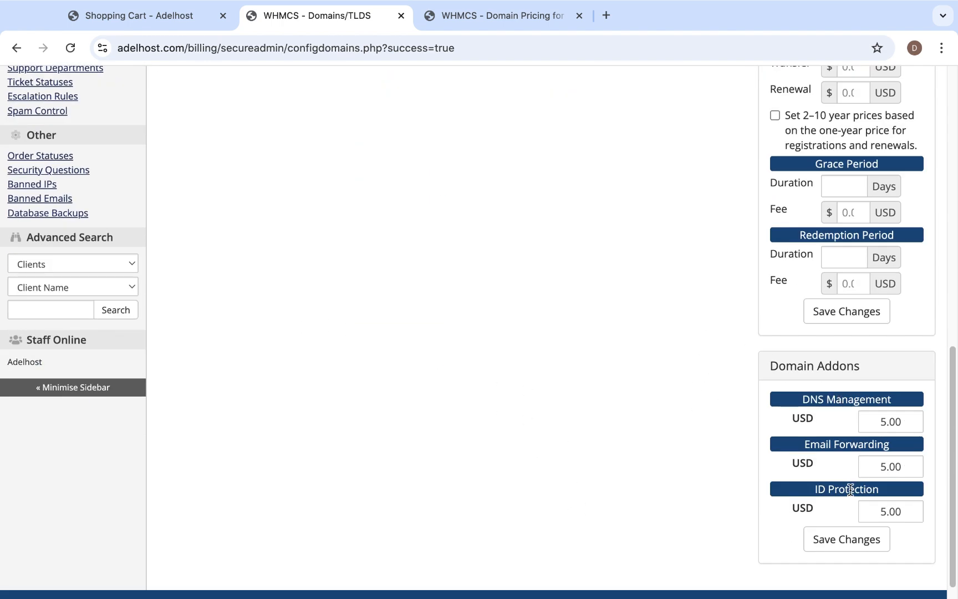
{"action": "scroll", "coordinate": [849, 492], "scroll_direction": "down", "scroll_amount": 1}
{"action": "scroll", "coordinate": [850, 492], "scroll_direction": "up", "scroll_amount": 1}
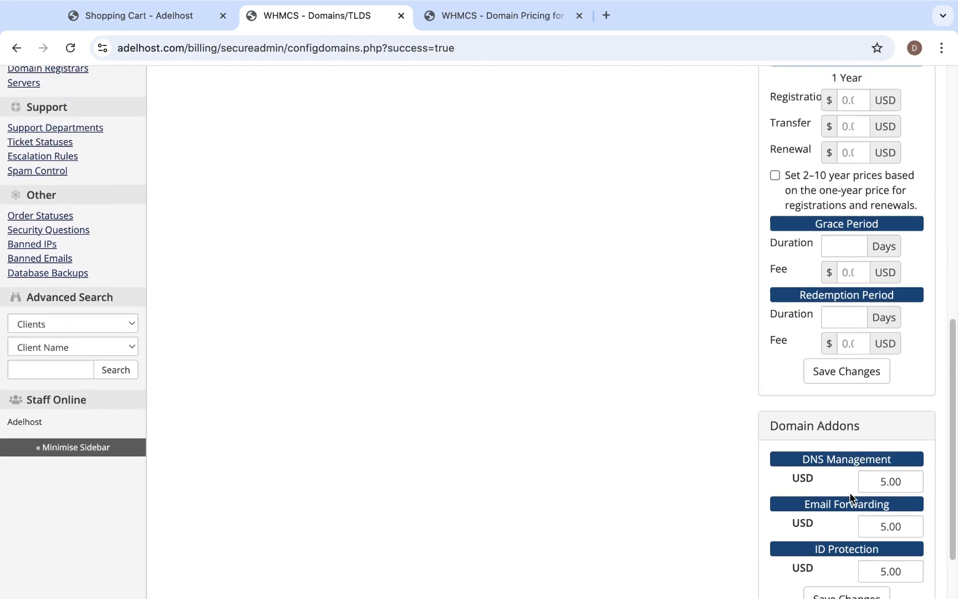
{"action": "scroll", "coordinate": [849, 492], "scroll_direction": "up", "scroll_amount": 8}
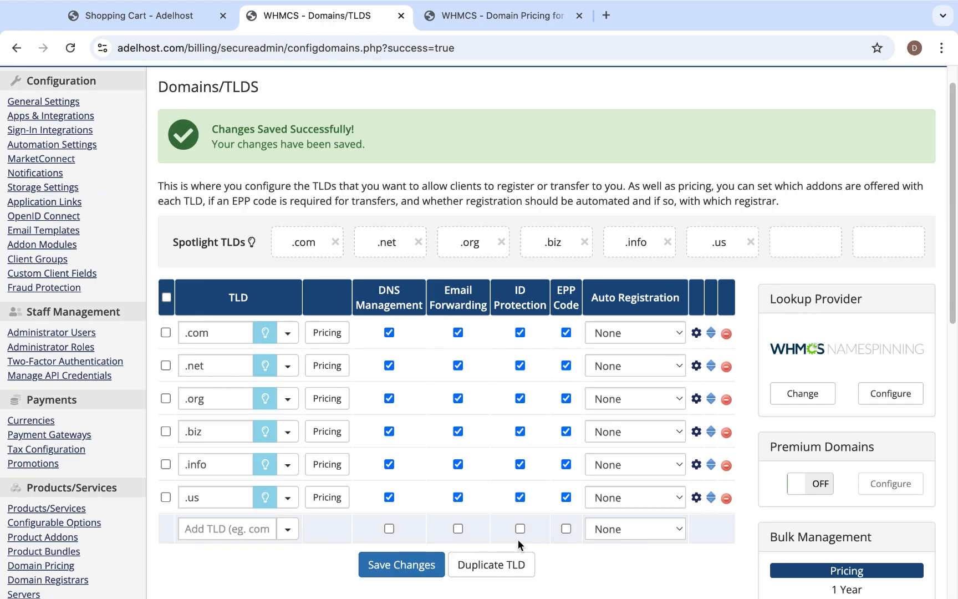
{"action": "scroll", "coordinate": [518, 539], "scroll_direction": "down", "scroll_amount": 4}
{"action": "scroll", "coordinate": [518, 540], "scroll_direction": "up", "scroll_amount": 4}
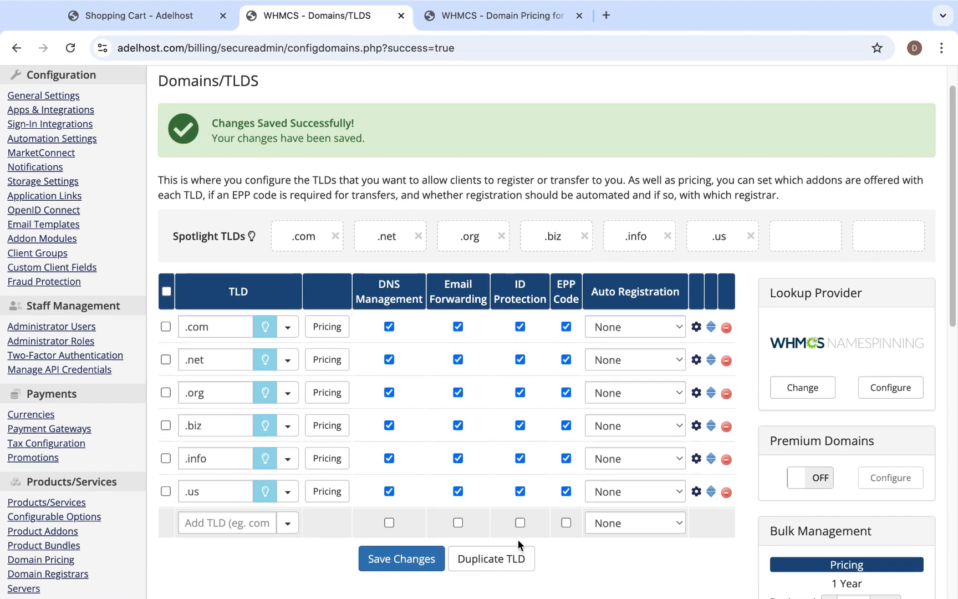
{"action": "scroll", "coordinate": [518, 539], "scroll_direction": "down", "scroll_amount": 1}
{"action": "scroll", "coordinate": [518, 540], "scroll_direction": "up", "scroll_amount": 1}
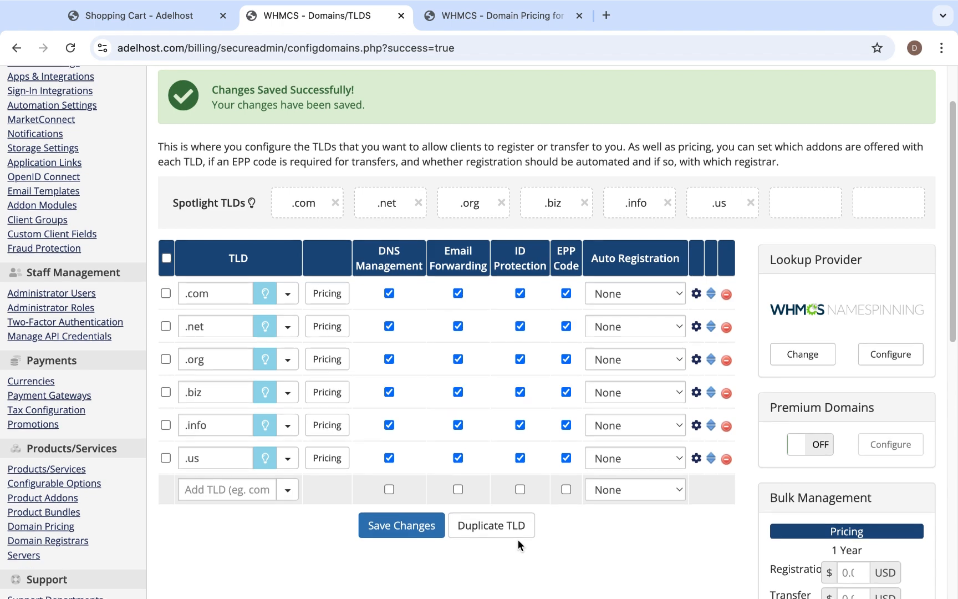